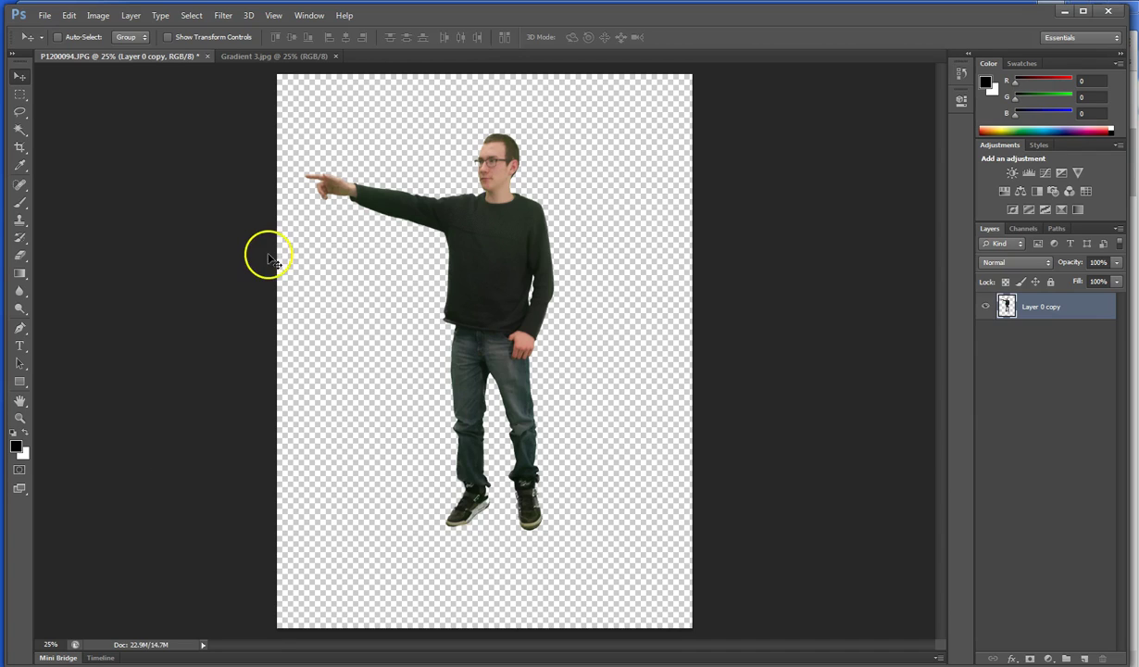
Step: Switch to the Quick Selection tool and examine the cut-out man's head and outstretched arm up close
left_click_drag(25, 135, 58, 135)
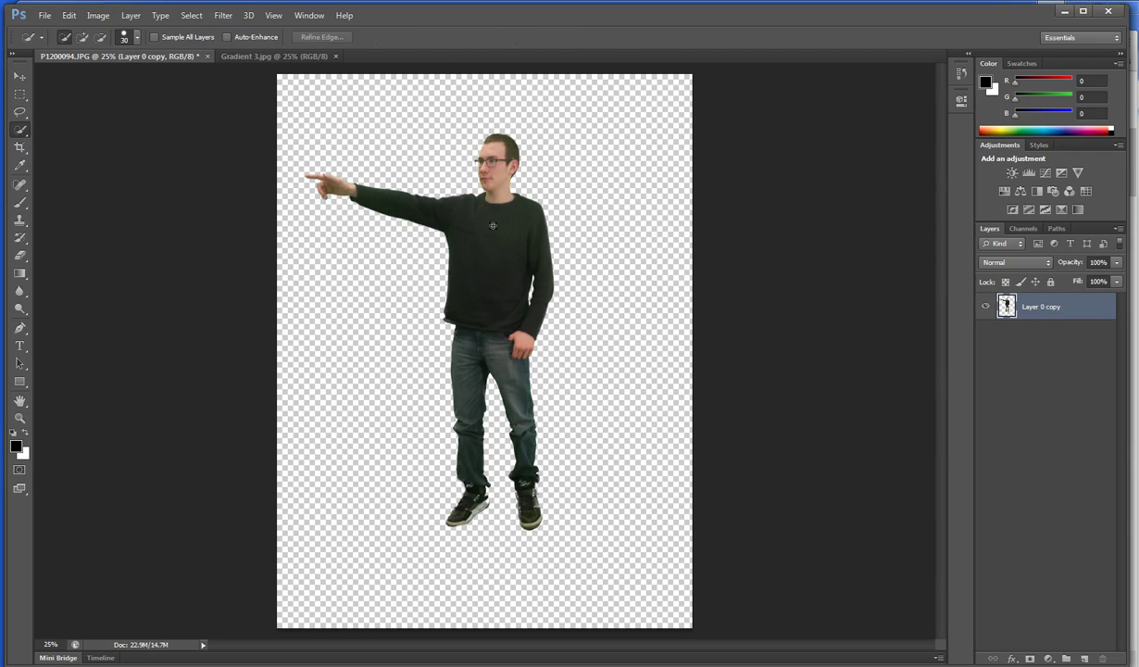
key("ctrl+1")
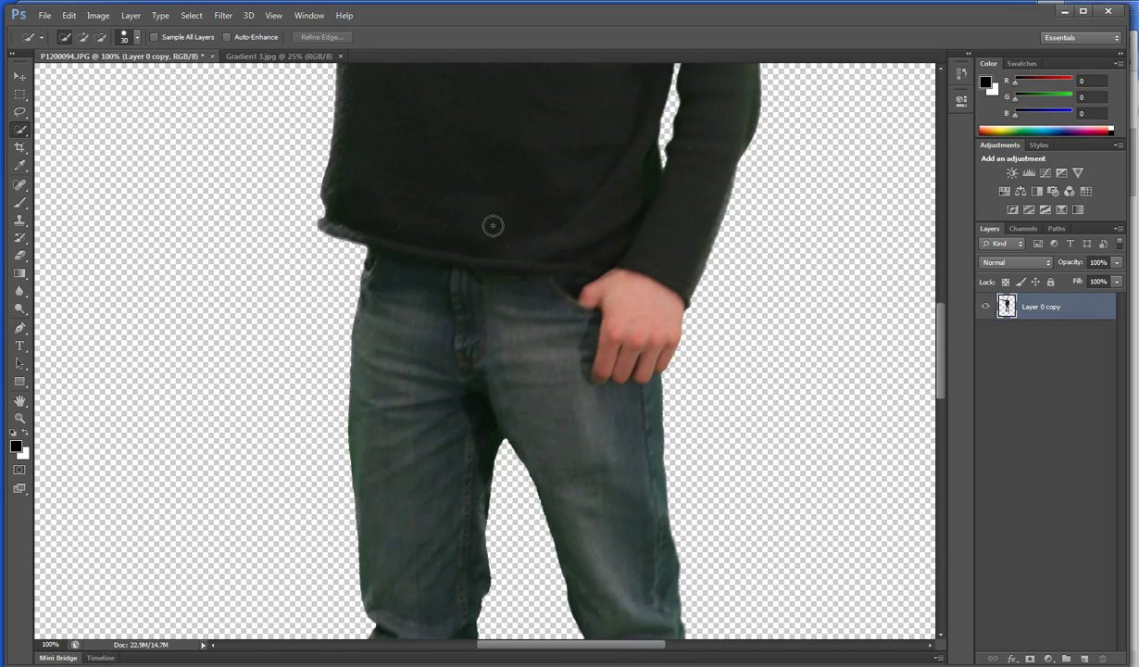
left_click_drag(941, 343, 940, 208)
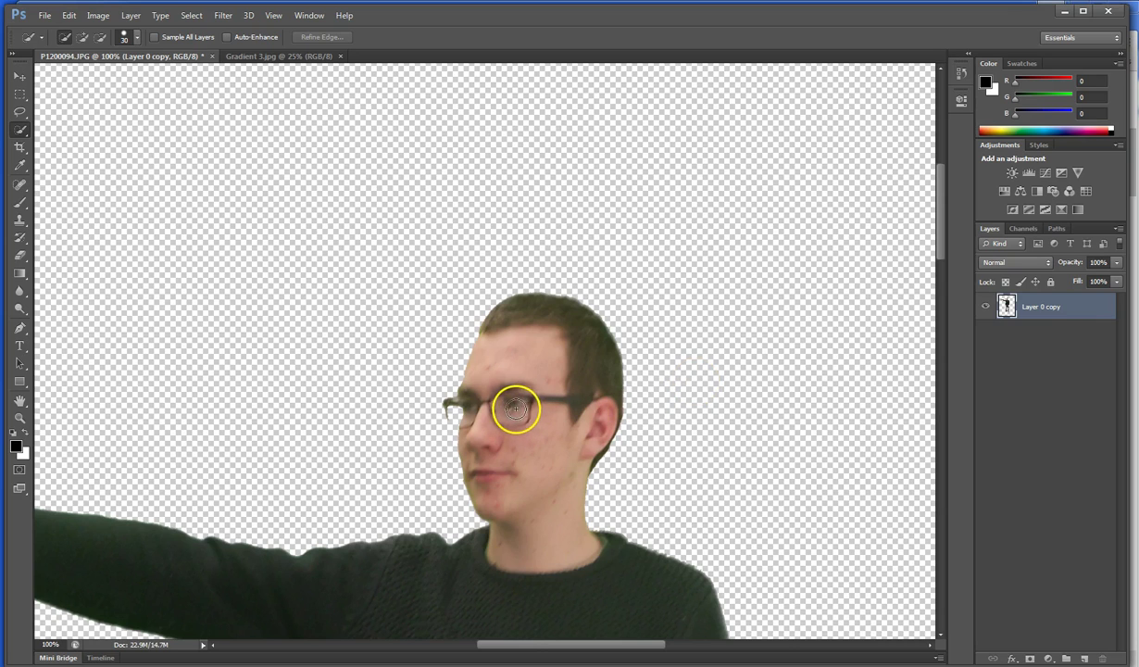
left_click_drag(530, 408, 620, 408)
key("ctrl+plus")
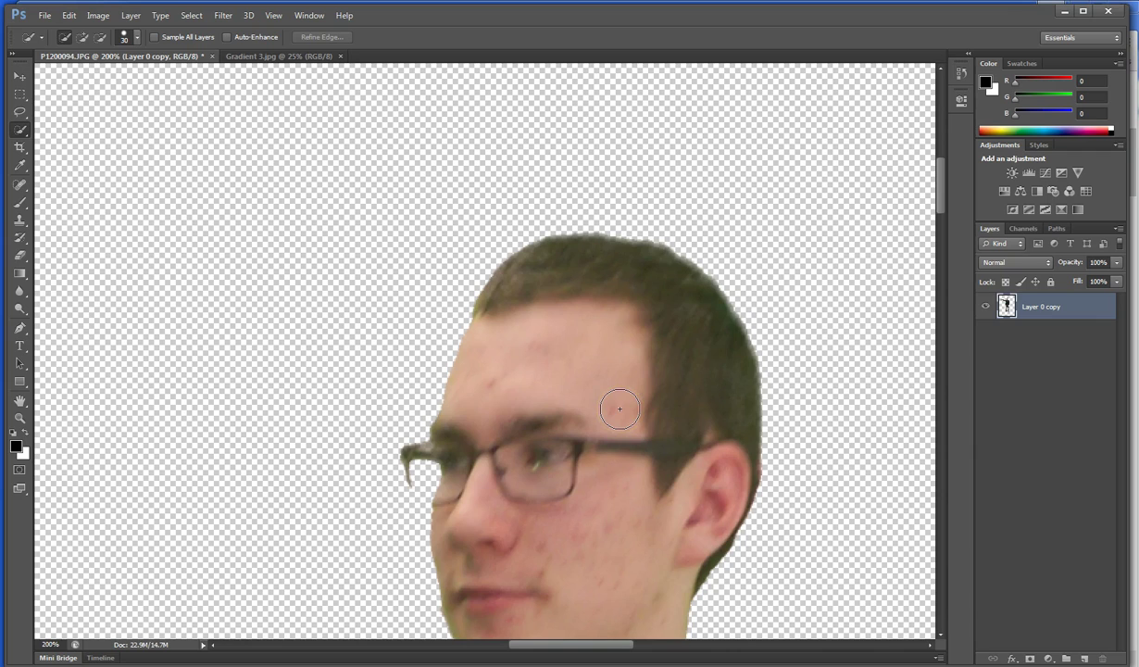
key("ctrl+minus")
key("ctrl+minus")
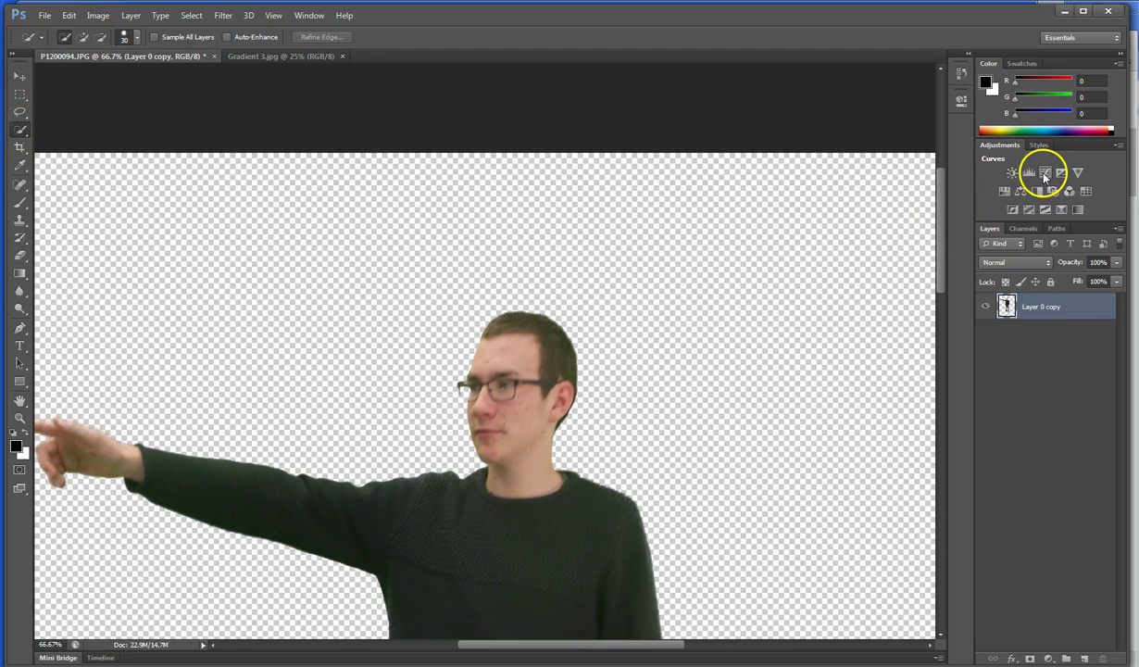
Step: Show the Properties panel and add a Curves adjustment layer above the cut-out figure
left_click(311, 16)
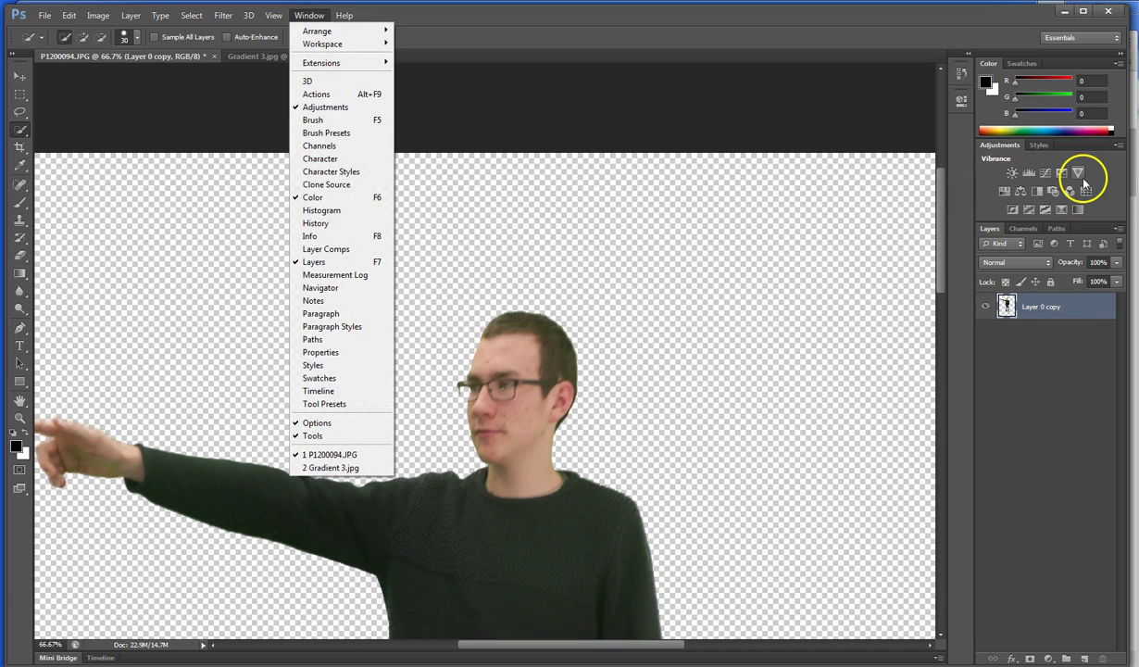
left_click(130, 15)
mouse_move(191, 16)
mouse_move(315, 15)
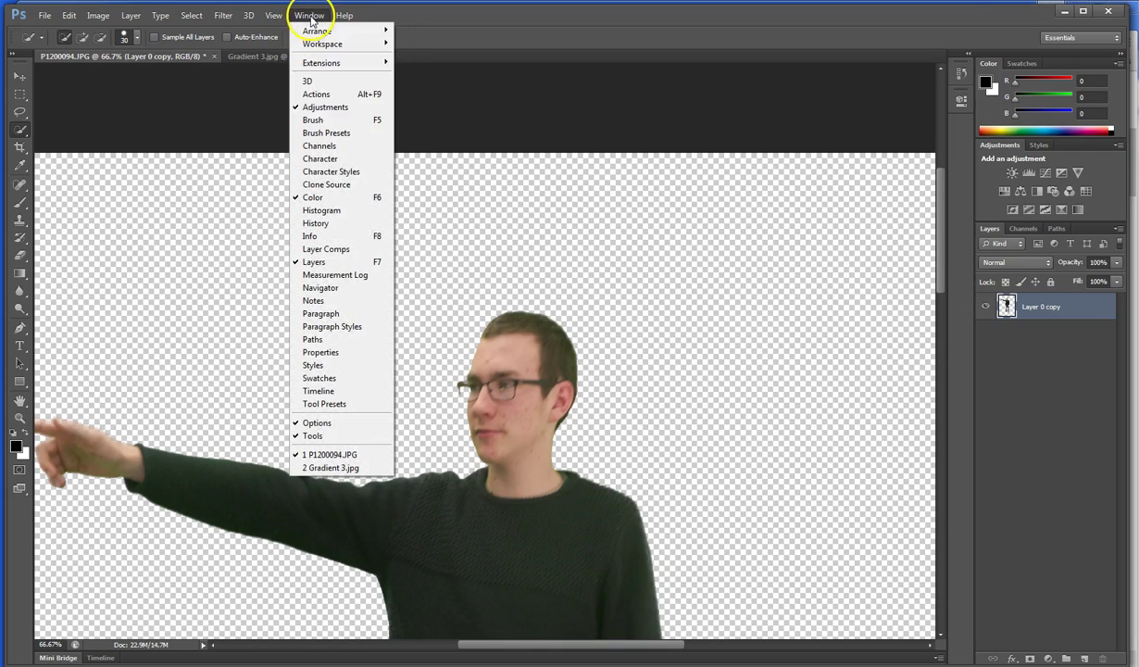
left_click(1043, 173)
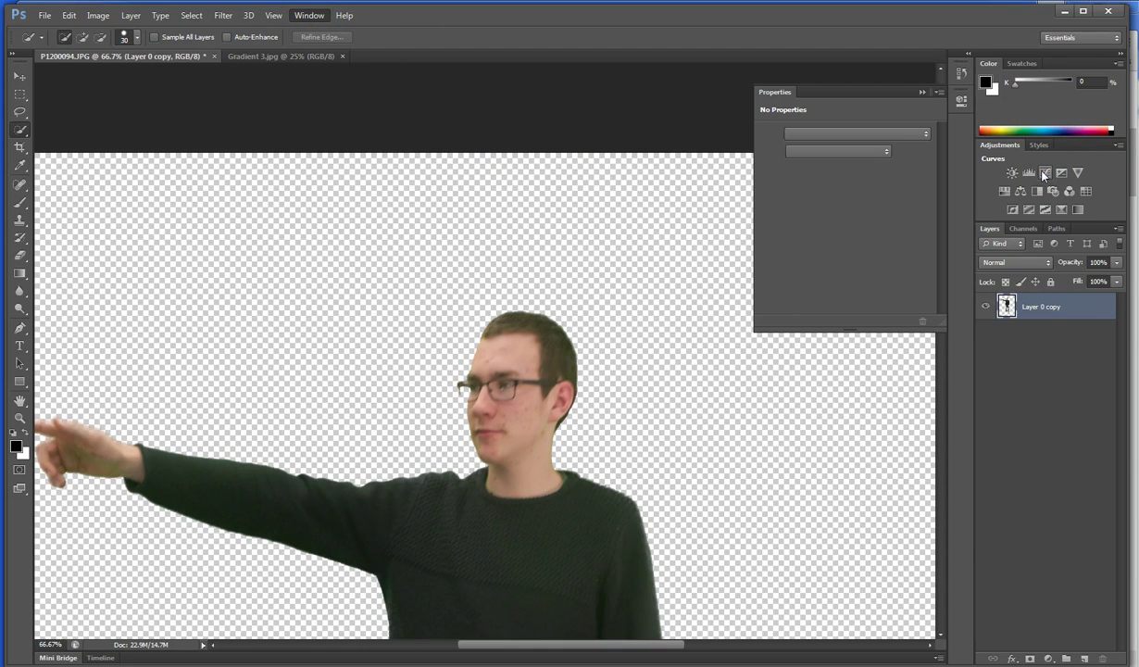
Step: Shape the RGB curve for strong contrast, lowering the highlights, lifting the upper midtones, and placing a shadow point at input 63, output 36
left_click(887, 203)
left_click_drag(887, 204, 896, 204)
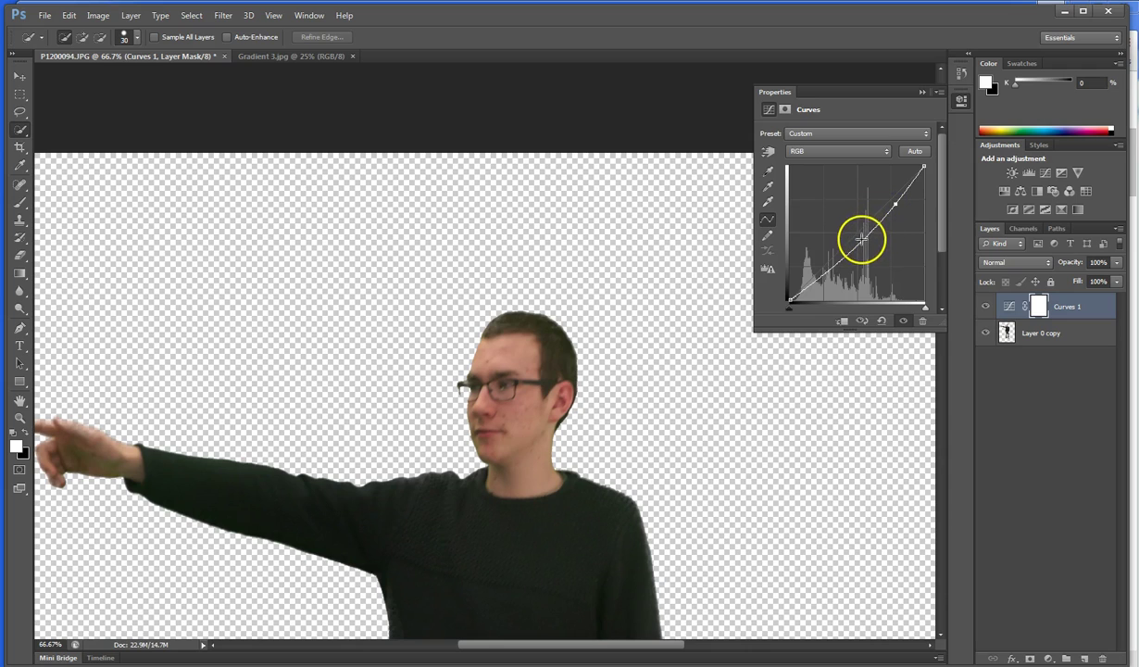
left_click_drag(861, 241, 528, 394)
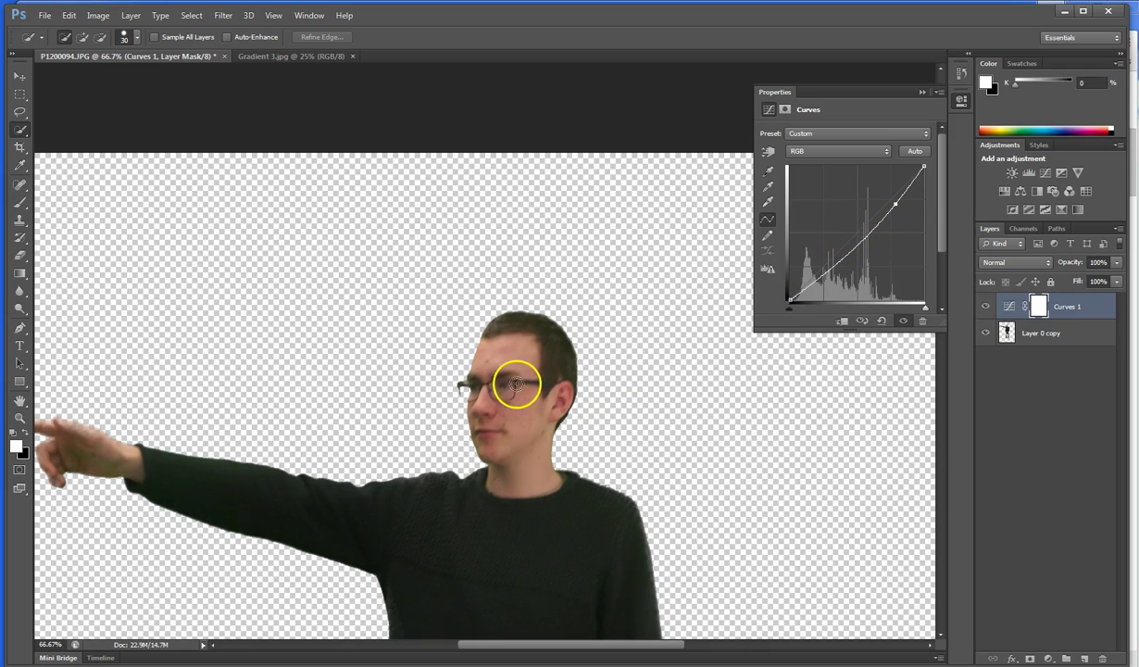
left_click(854, 232)
left_click_drag(855, 232, 843, 254)
mouse_move(820, 292)
left_mouse_down()
mouse_move(808, 254)
mouse_move(823, 280)
left_mouse_up()
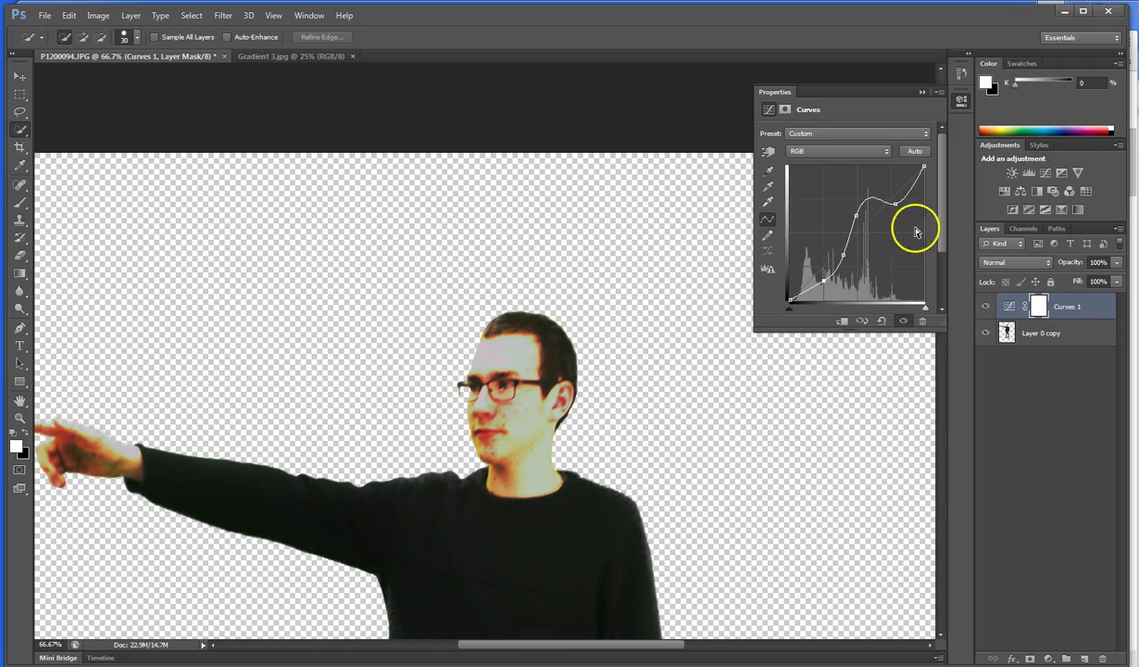
left_click_drag(941, 216, 941, 233)
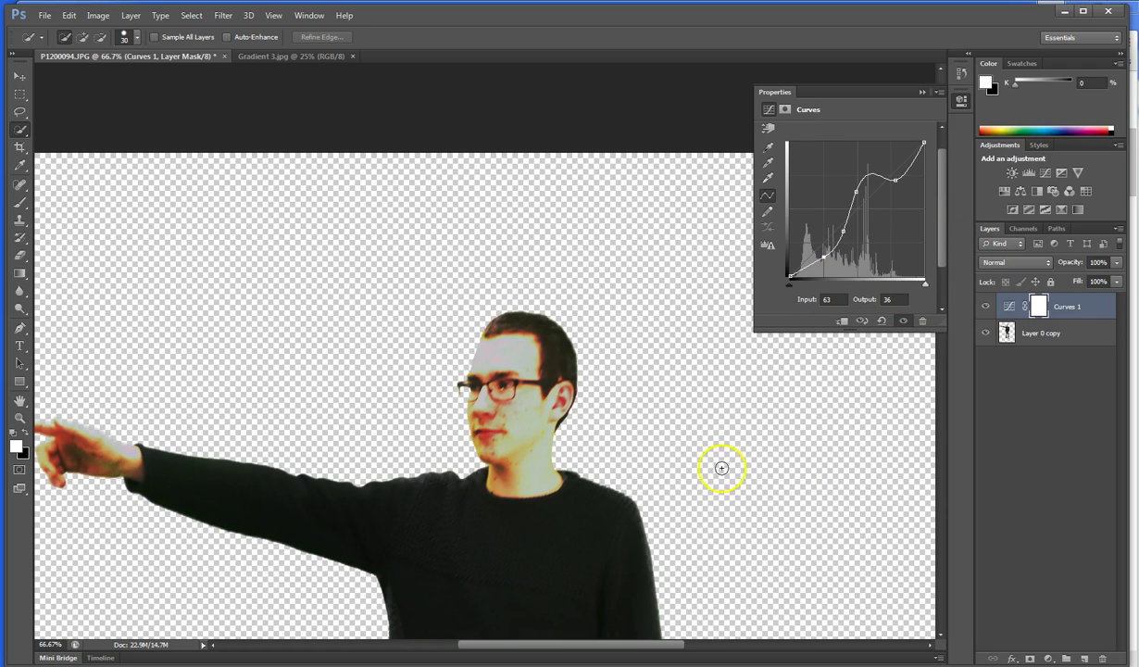
Step: Examine the Curves effect on the figure's face, sweater, hand and jeans
scroll(681, 457, "down", 1)
scroll(887, 270, "down", 2)
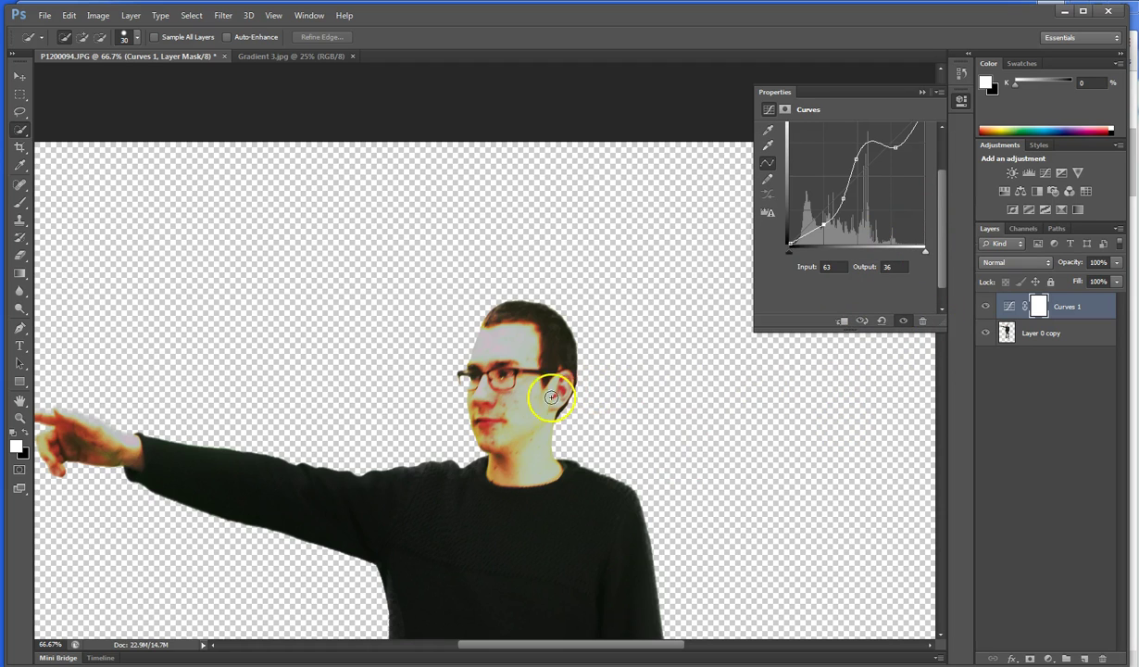
scroll(684, 414, "down", 10)
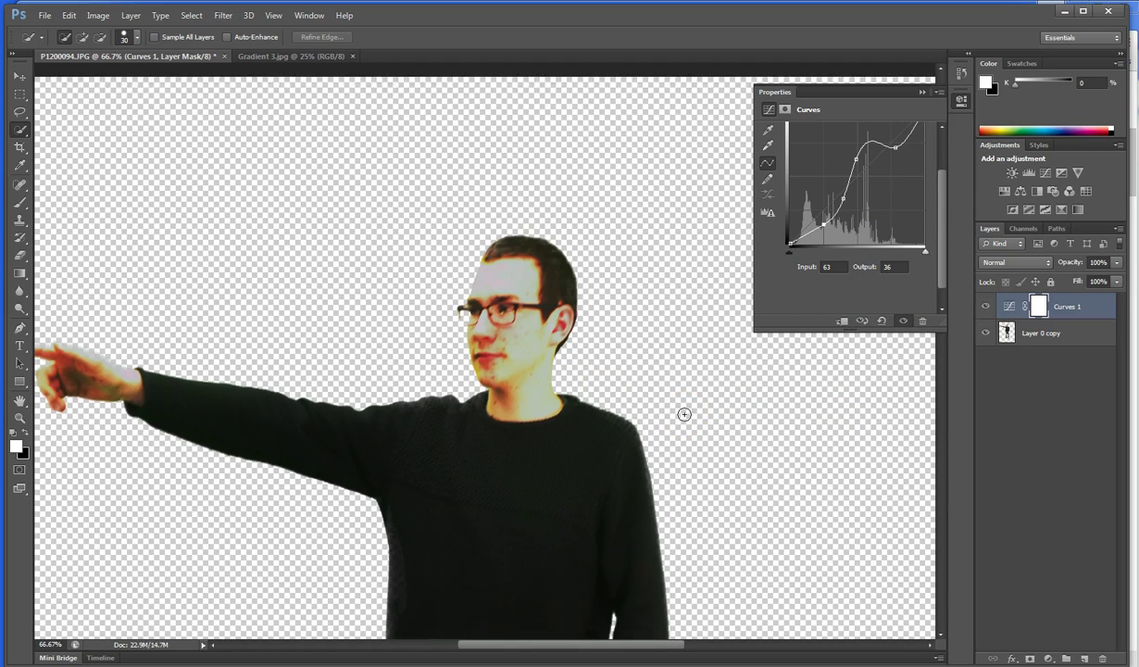
scroll(684, 414, "down", 15)
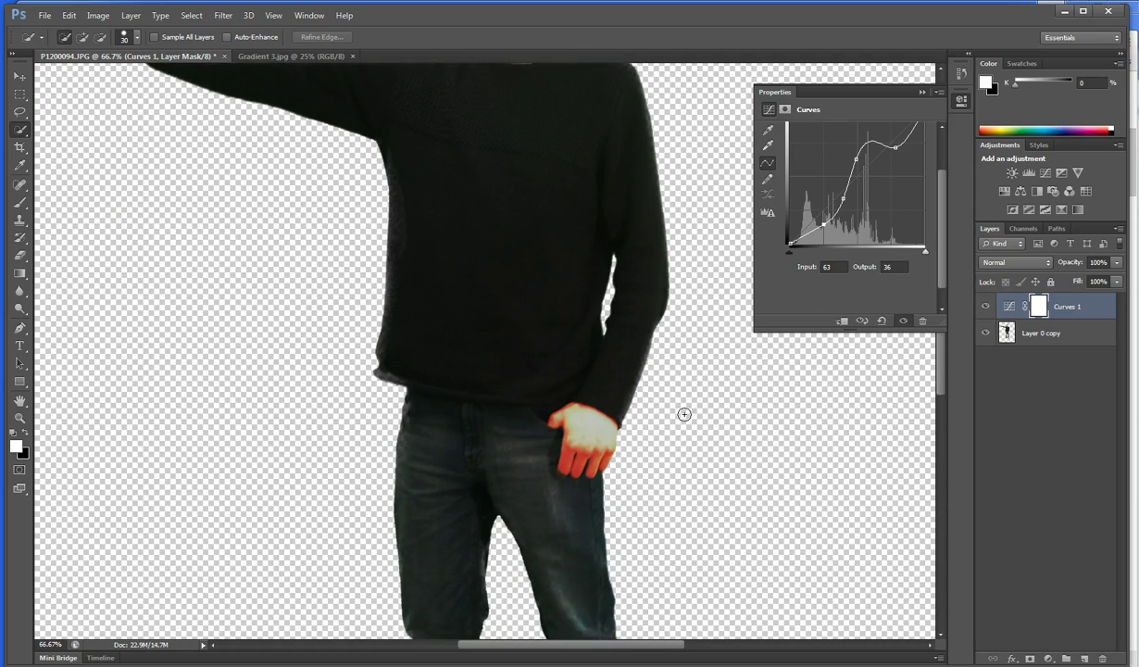
scroll(684, 414, "down", 4)
scroll(684, 413, "up", 8)
scroll(684, 414, "up", 12)
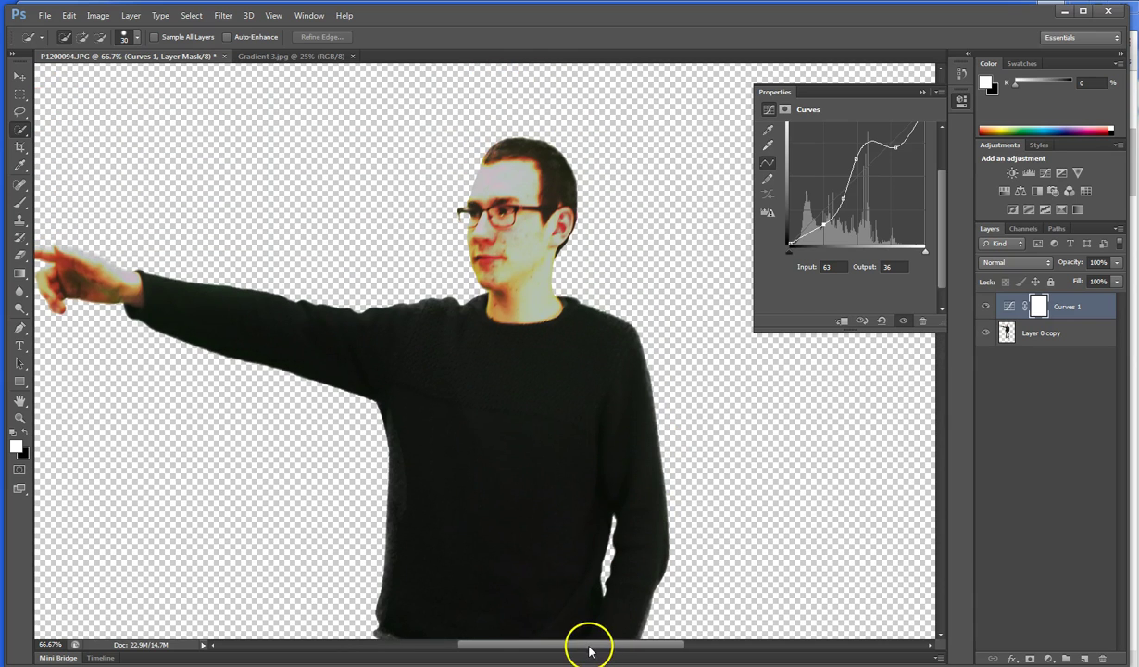
left_click_drag(590, 646, 588, 645)
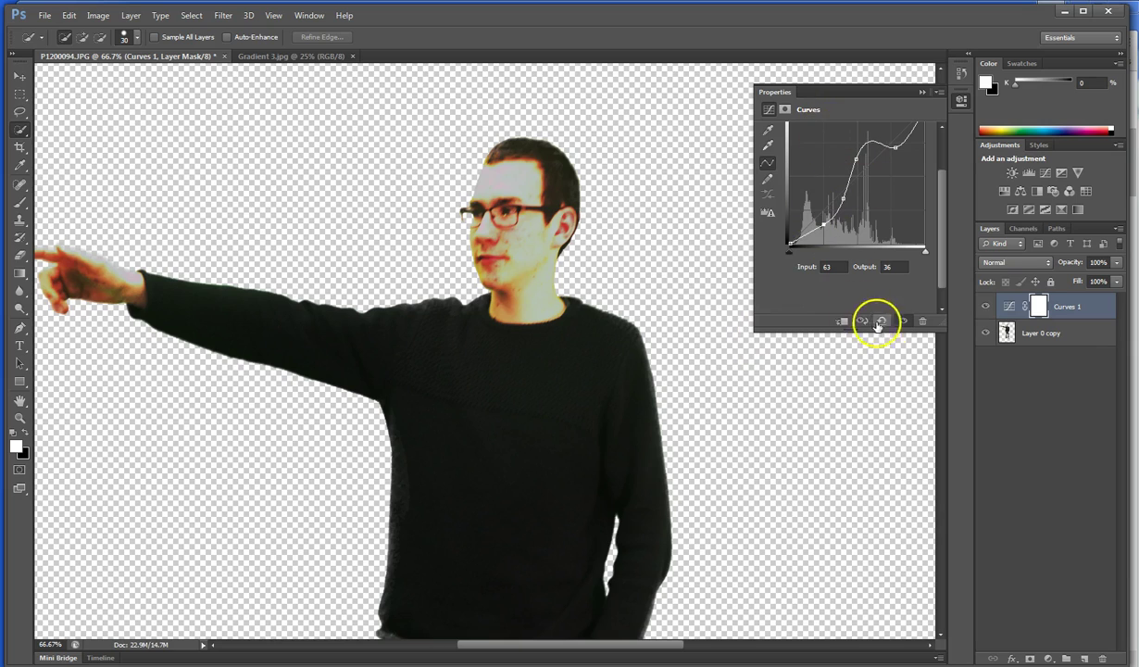
Step: Collapse the Curves properties and merge the Curves 1 adjustment with Layer 0 copy into a single layer
left_click(921, 92)
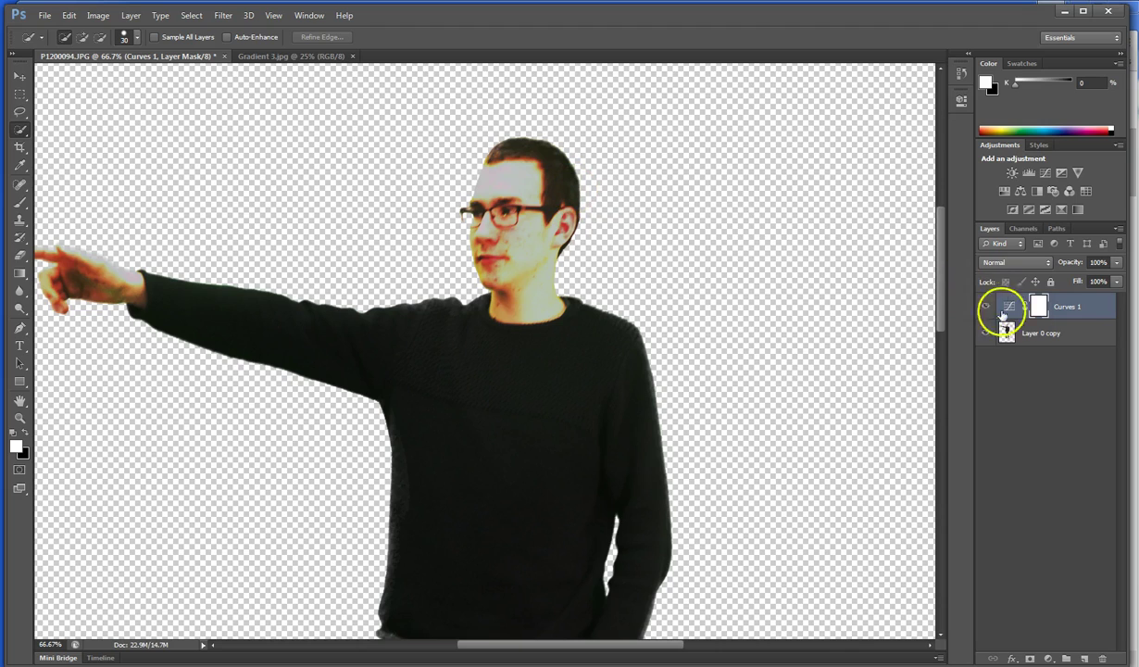
left_click(1054, 337)
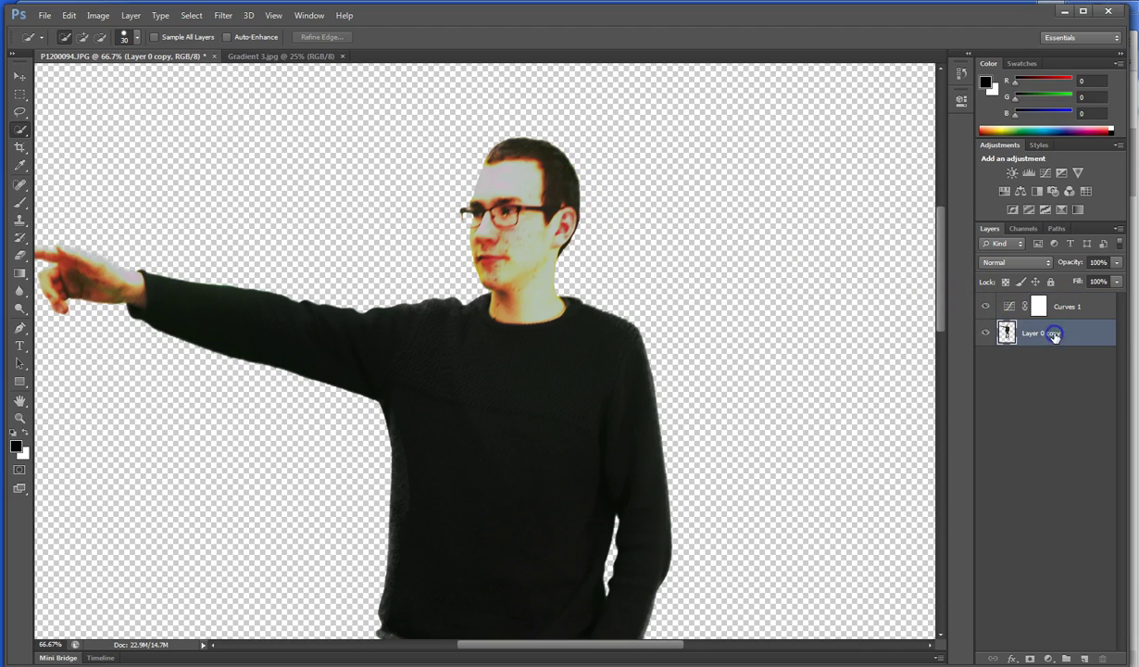
left_click(1066, 312)
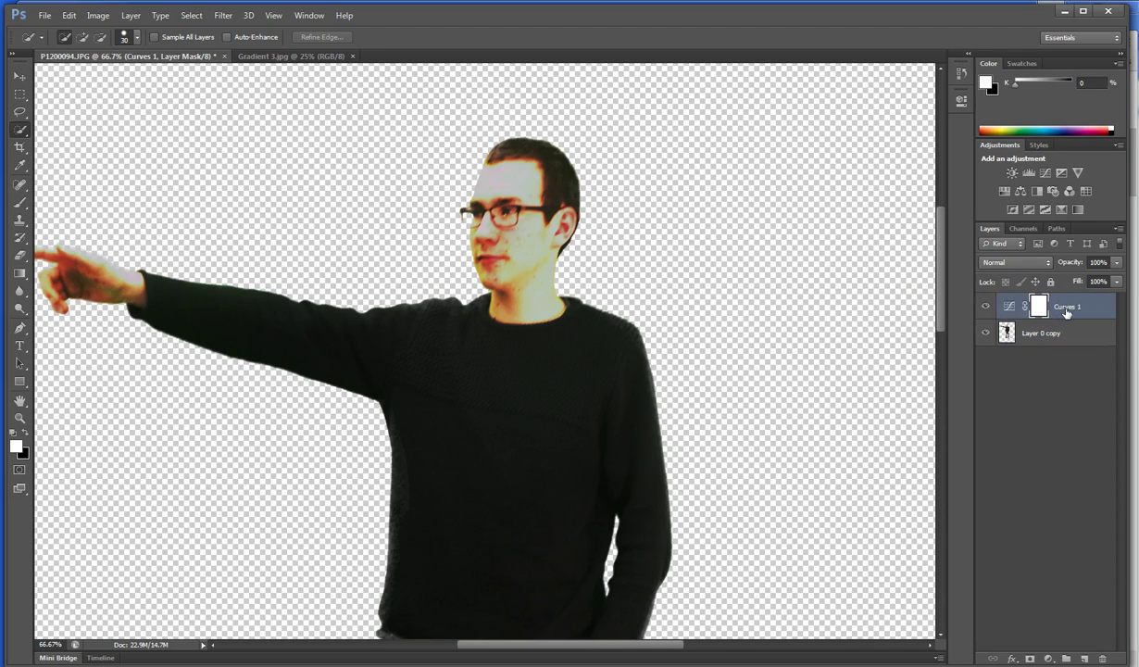
left_click(1062, 333)
left_click(1060, 333, "ctrl")
right_click(1062, 321)
left_click(967, 470)
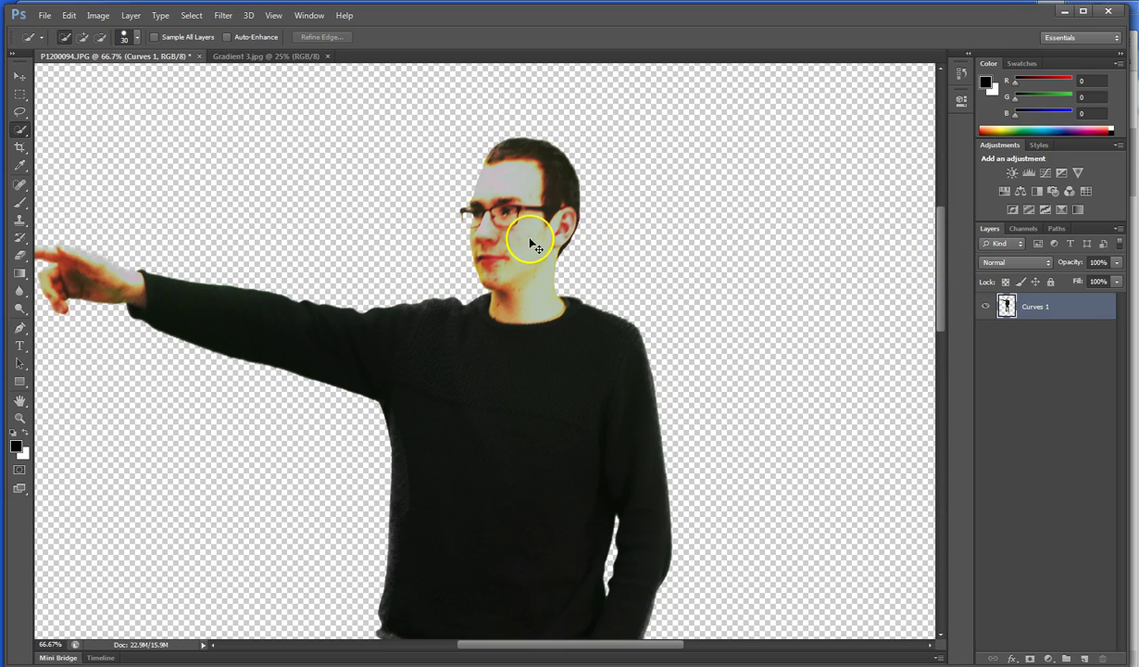
Step: Try to select the eye behind the nearer glasses lens with the Quick Selection tool at brush size 10
key("ctrl+plus")
key("ctrl+plus")
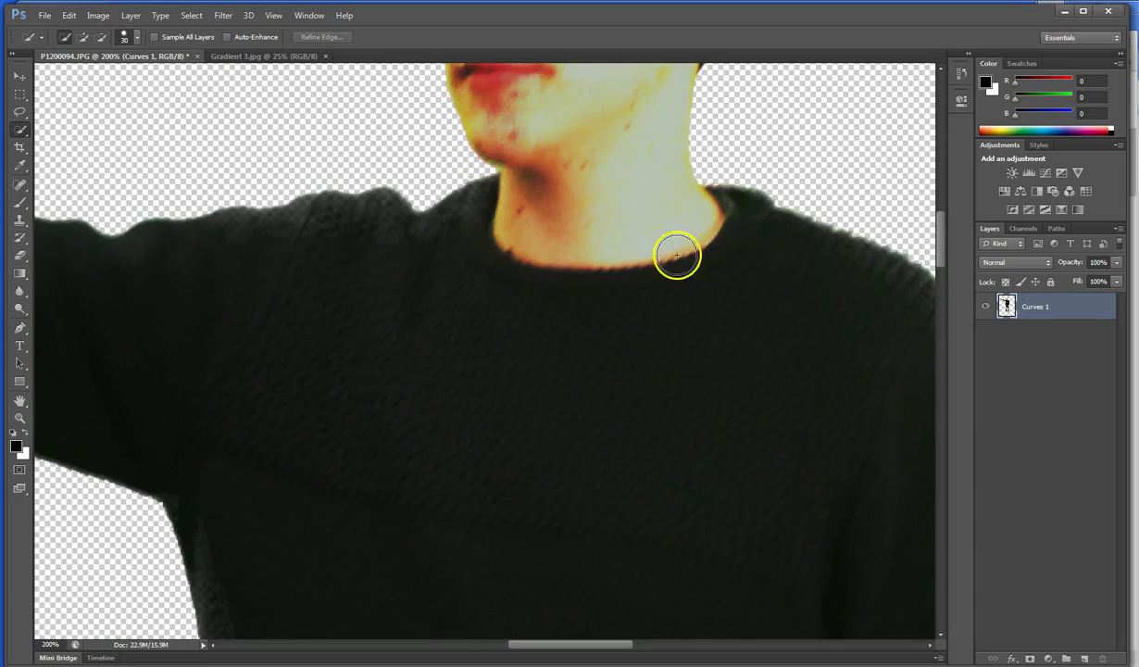
left_click_drag(941, 234, 938, 175)
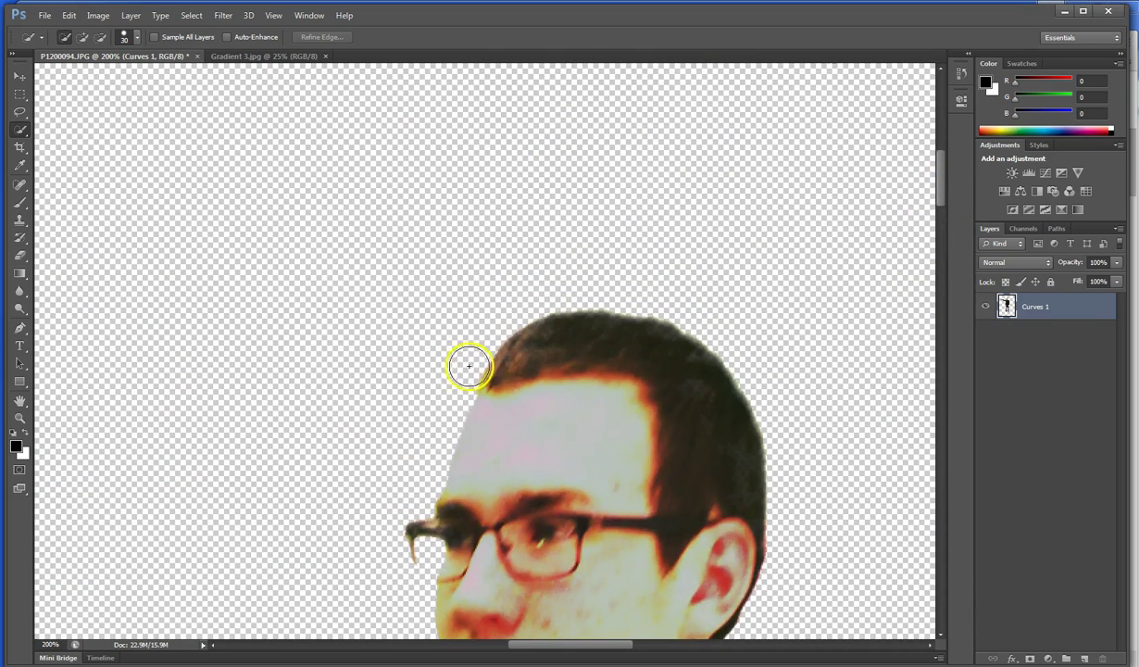
left_click(24, 131)
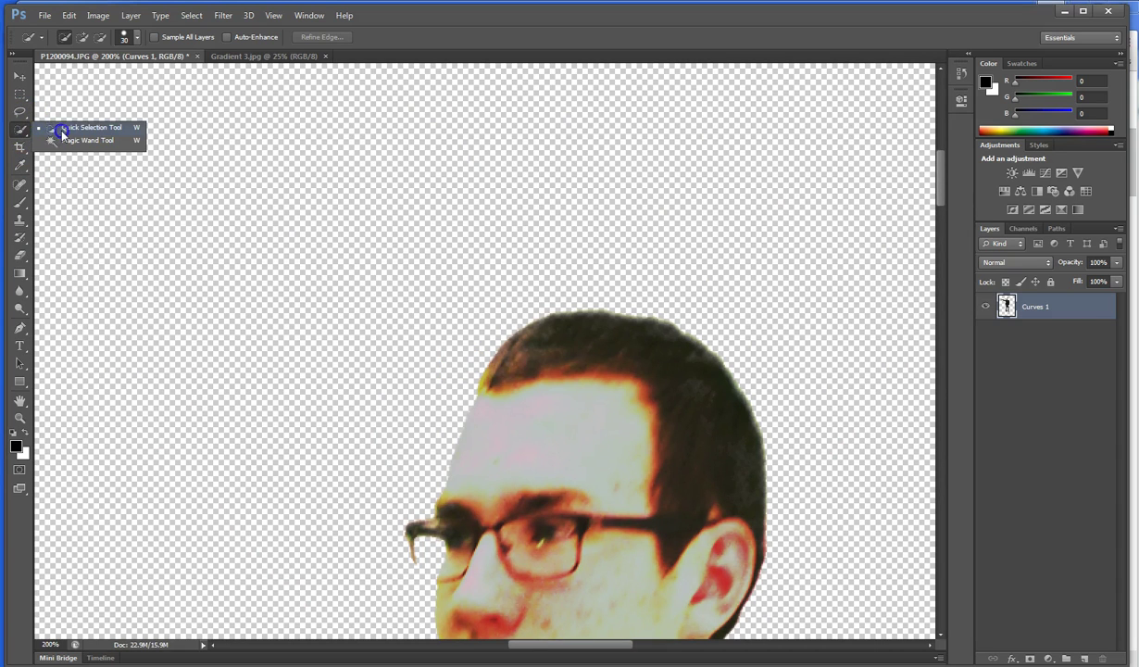
left_click(62, 129)
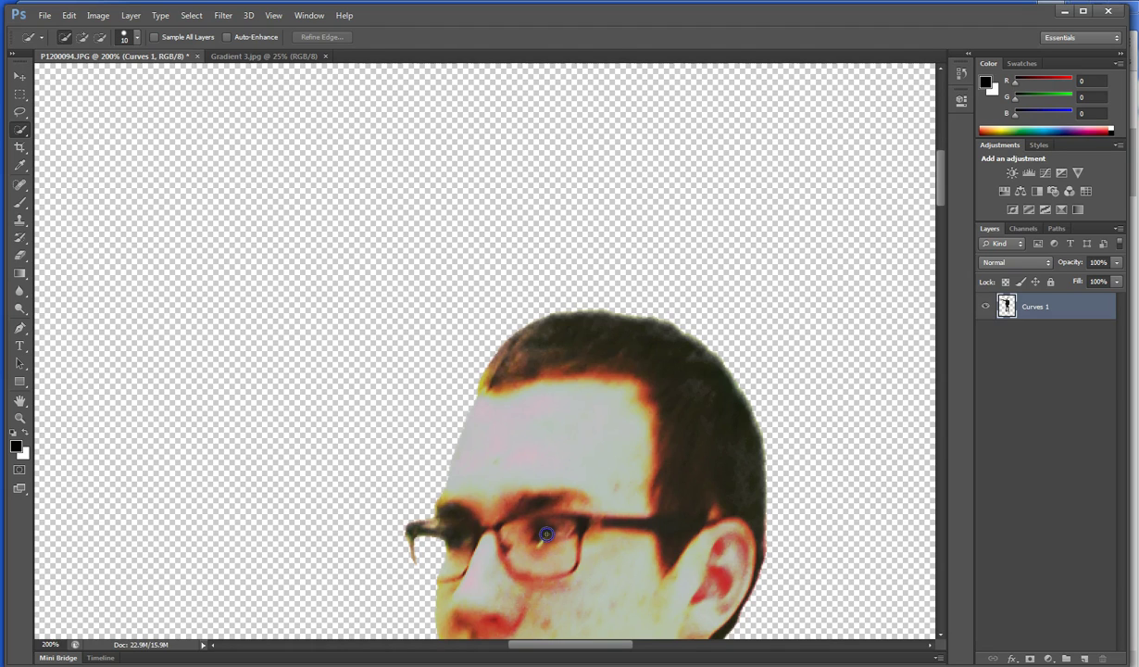
left_click(551, 547)
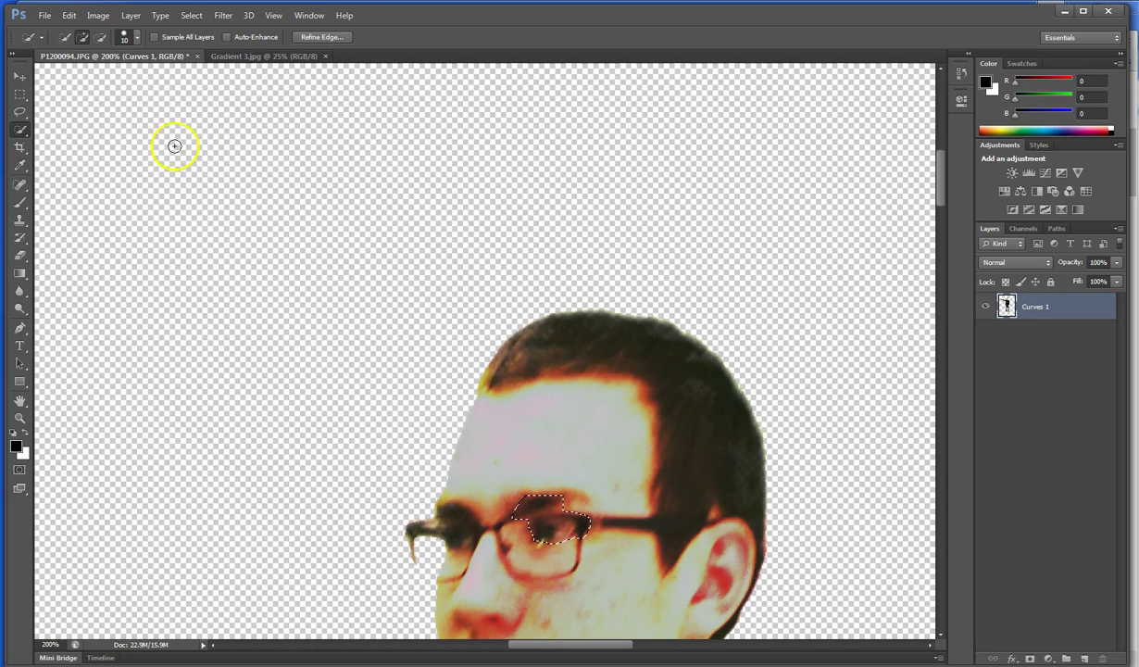
Step: Try to subtract the eyebrow and surrounding skin from the eye selection, and deselect everything
left_click(100, 38)
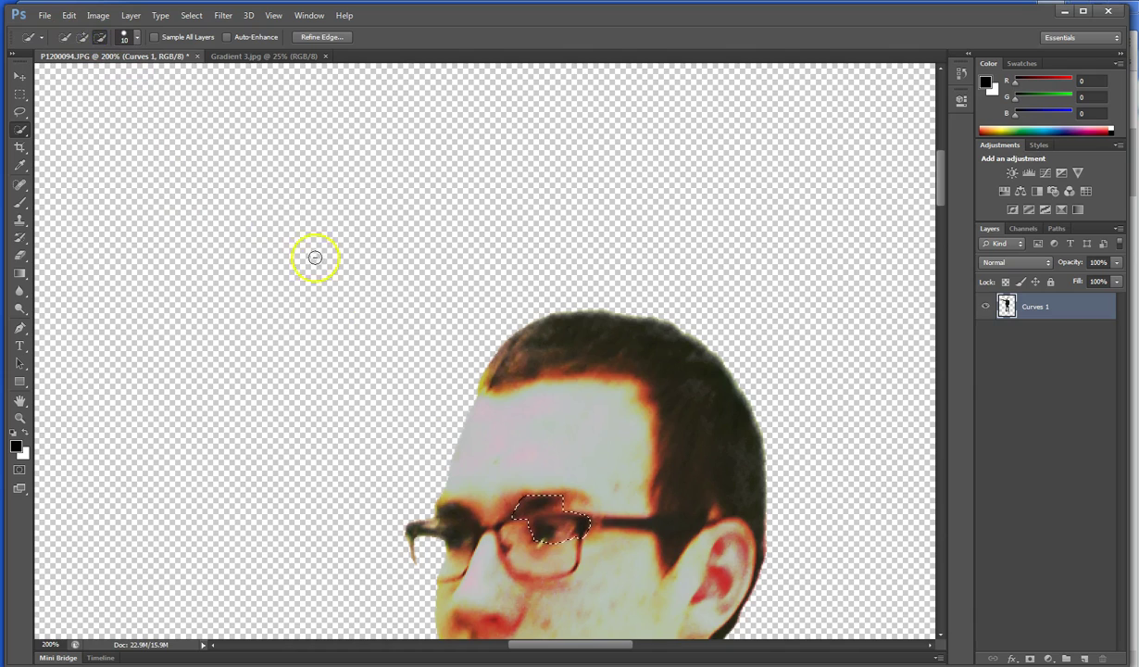
left_click(564, 509)
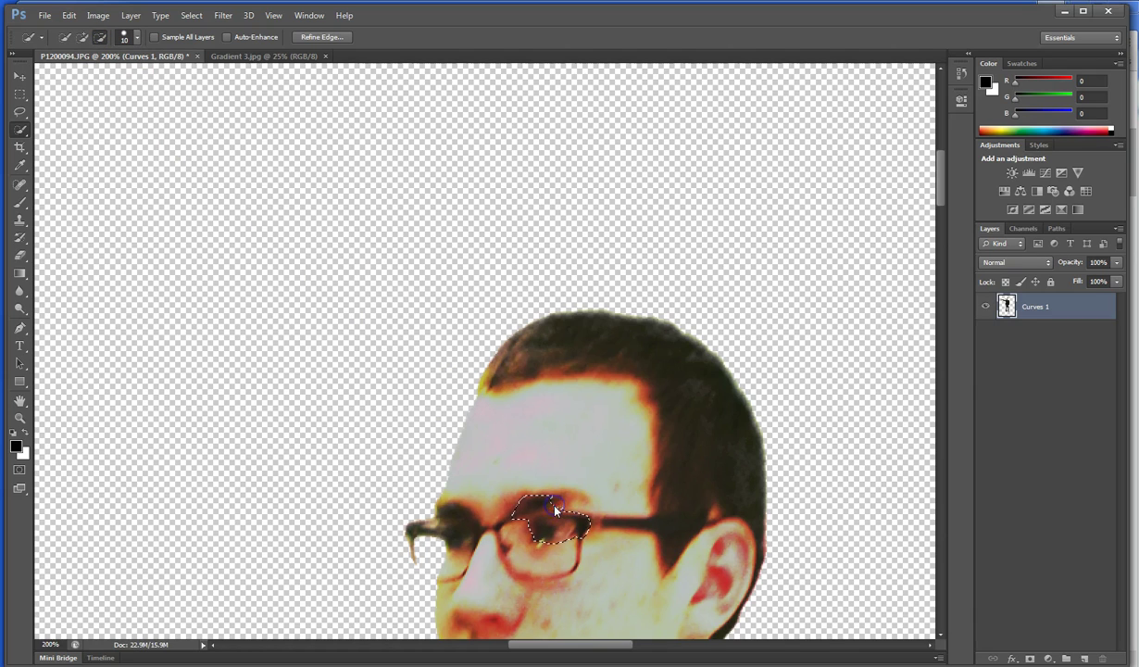
left_click(555, 505)
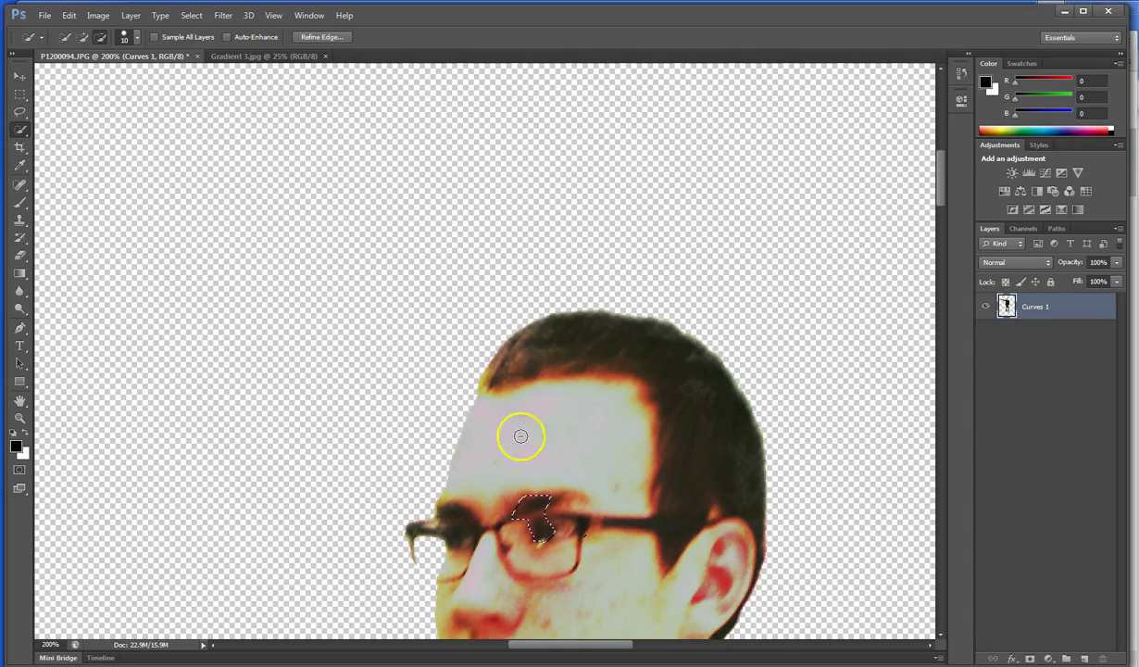
left_click_drag(552, 510, 525, 505)
mouse_move(542, 537)
left_mouse_down()
mouse_move(526, 547)
mouse_move(549, 514)
left_mouse_up()
key("ctrl+d")
Step: Draw a small elliptical marquee selection around the pupil behind the nearer glasses lens
left_click(16, 97)
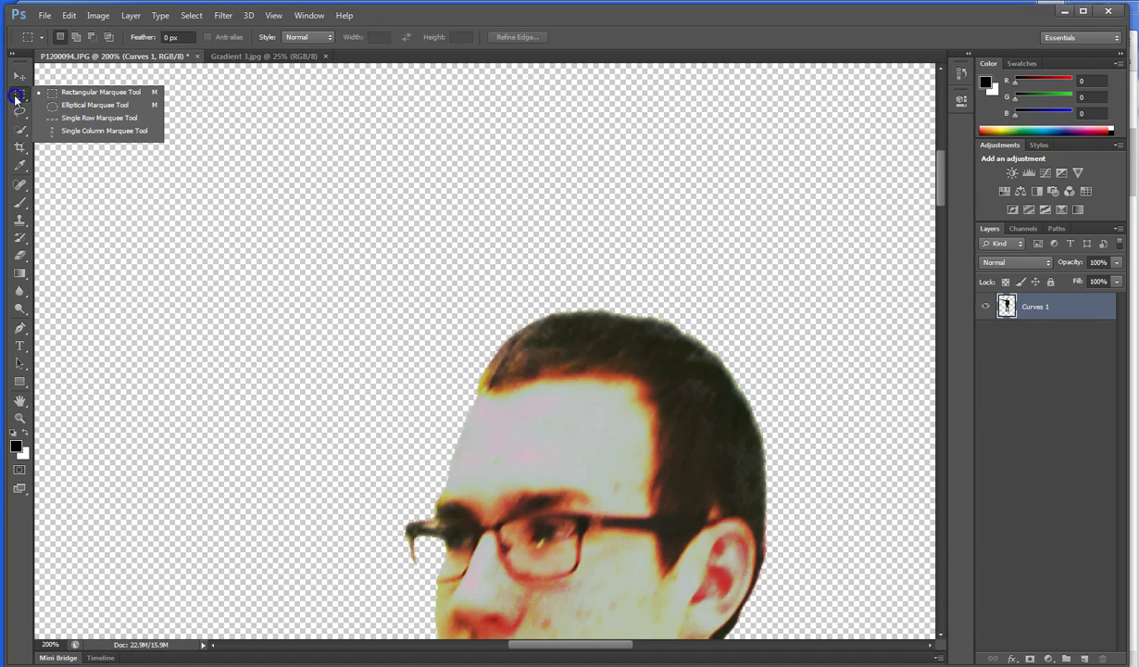
left_click(61, 104)
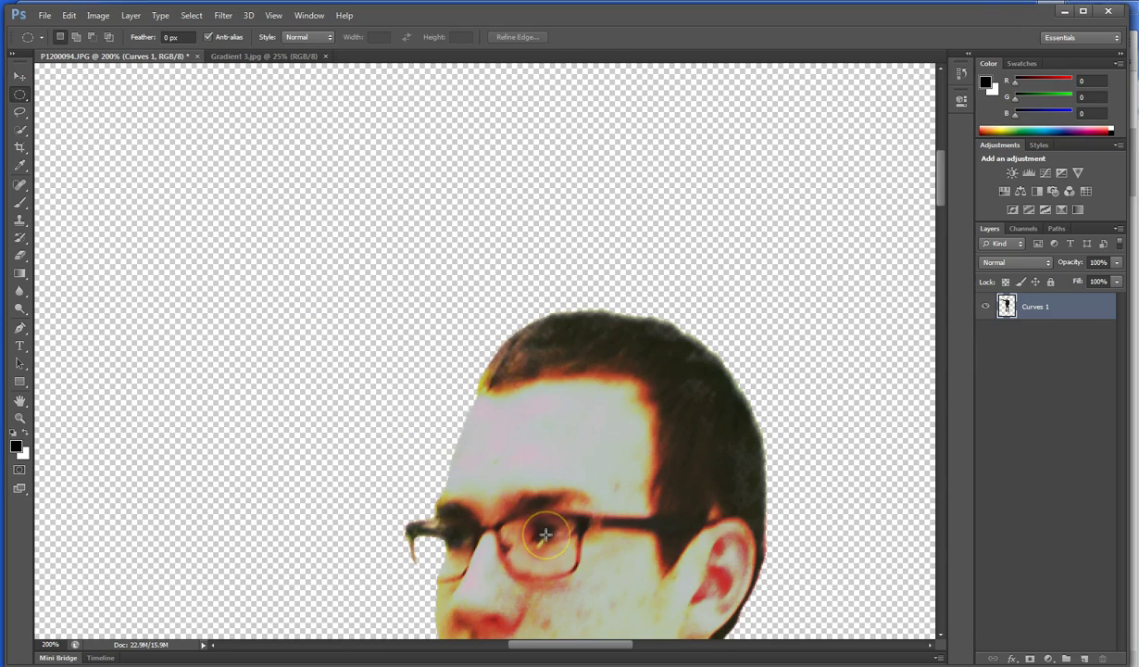
mouse_move(548, 535)
left_mouse_down()
mouse_move(569, 549)
mouse_move(546, 534)
left_mouse_up()
Step: Copy the selected pupil to a new layer and undo that copy
key("ctrl+j")
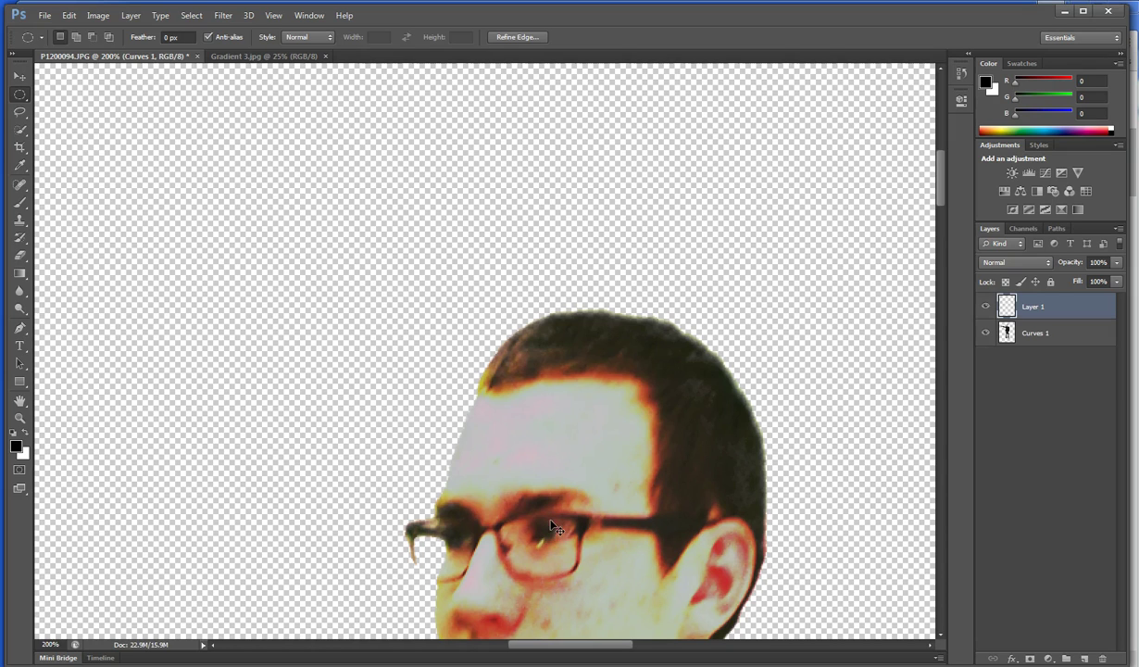
left_click(564, 527)
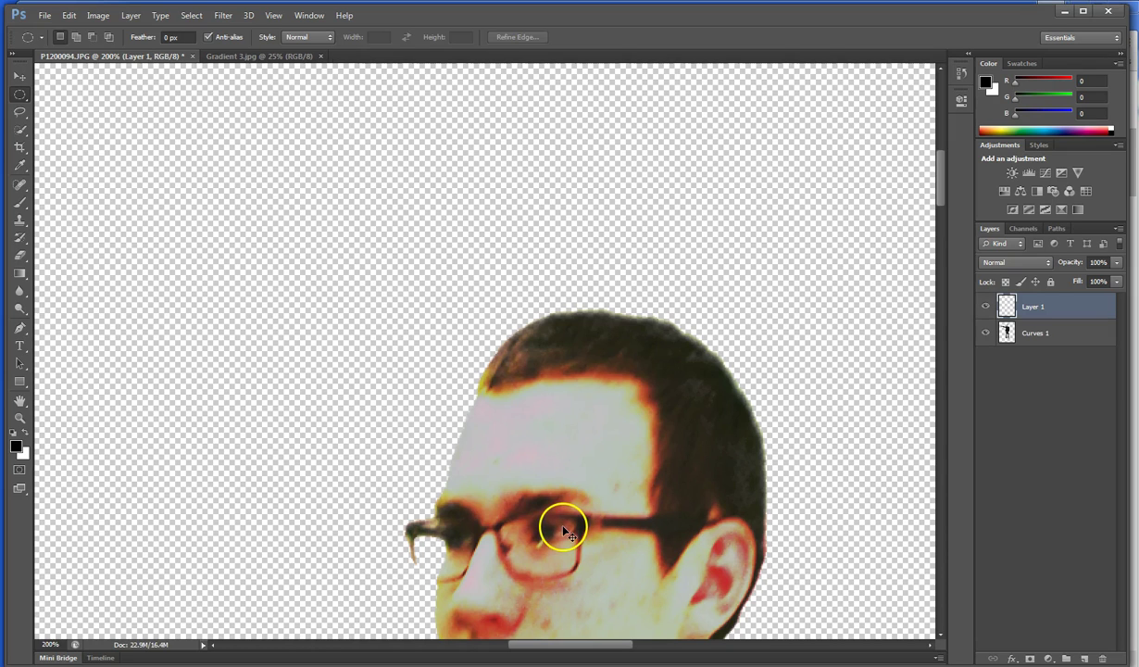
key("ctrl+z")
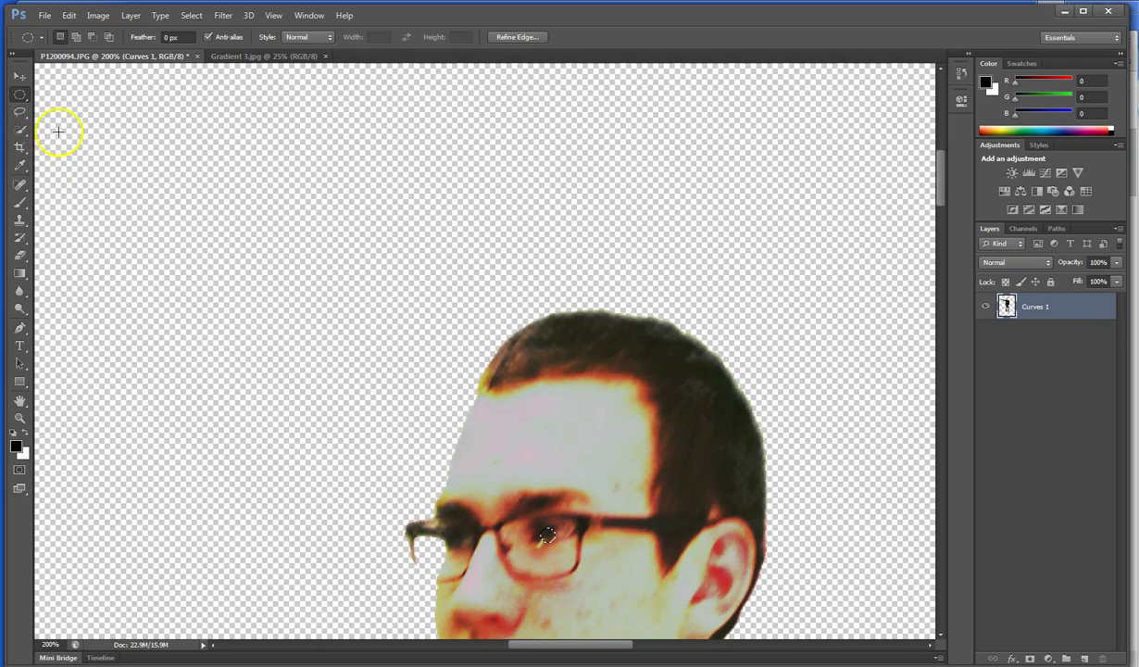
Step: Try to draw an elliptical marquee around the pupil behind the farther glasses lens and shift it with the Move tool
left_click(452, 535)
mouse_move(452, 536)
left_mouse_down()
mouse_move(439, 526)
mouse_move(462, 547)
left_mouse_up()
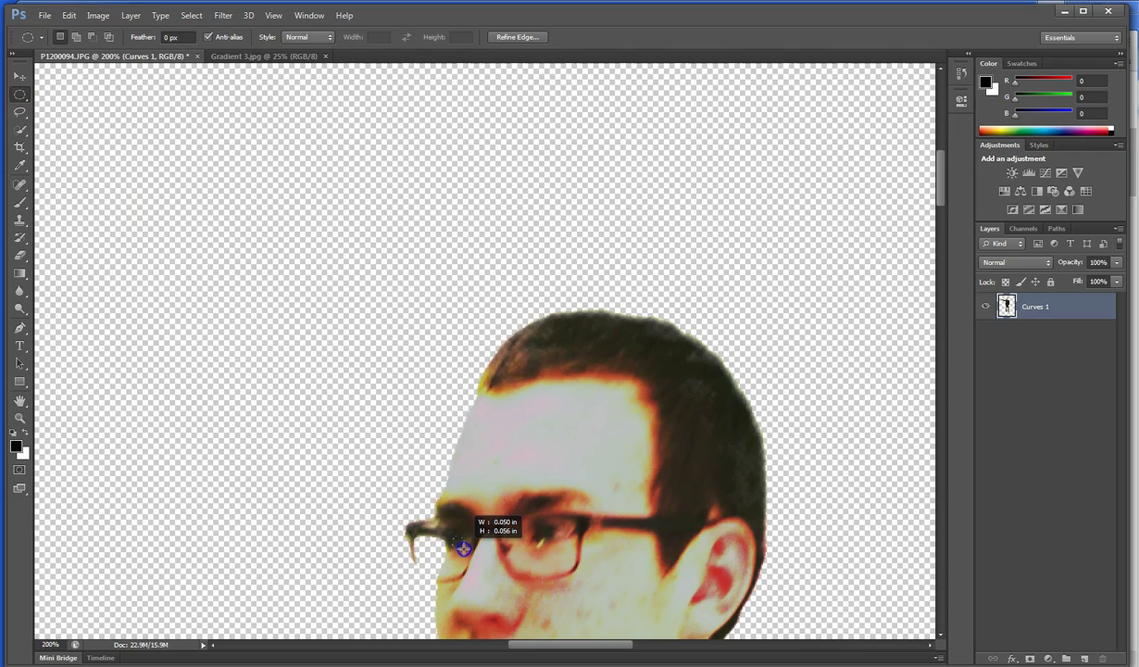
left_click_drag(464, 549, 464, 549)
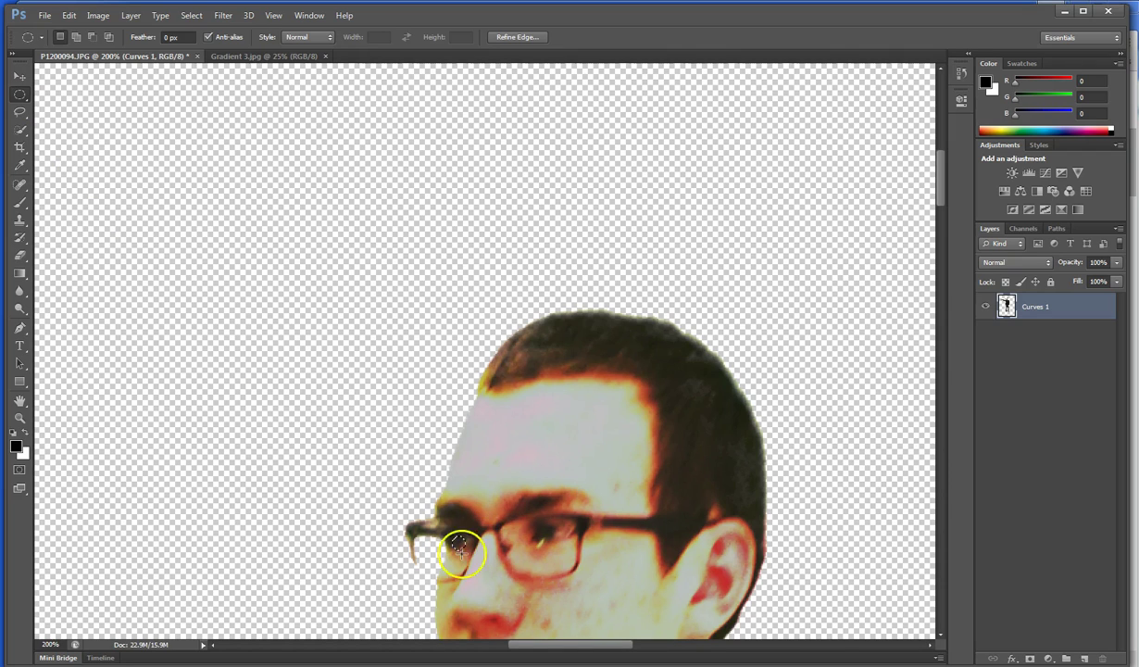
left_click(20, 76)
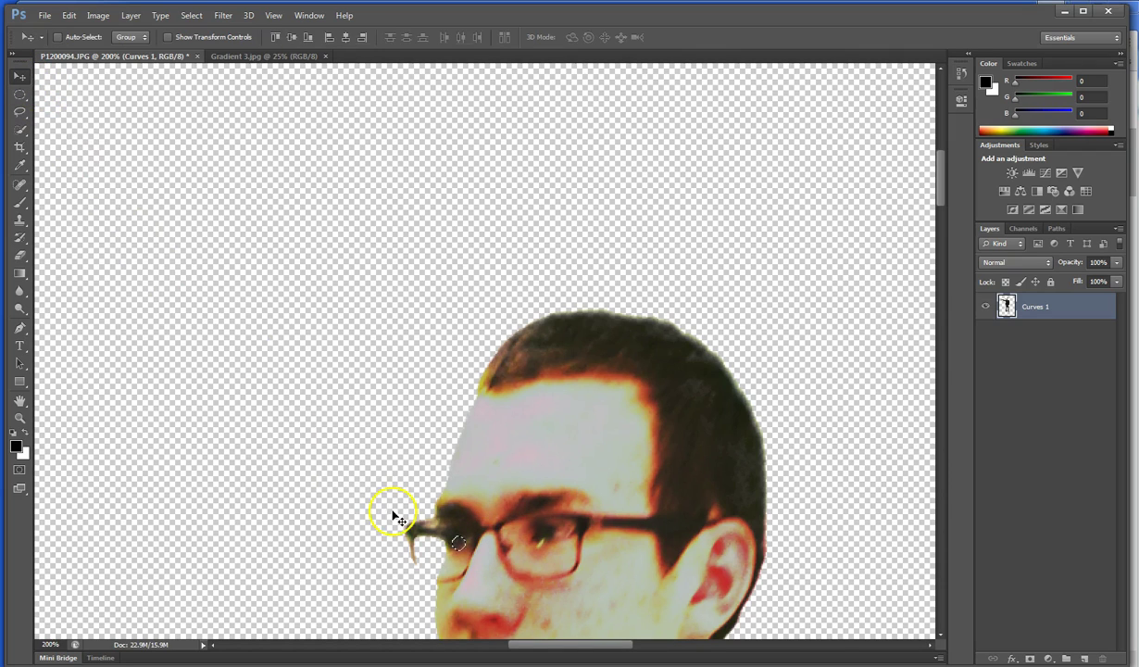
left_click_drag(459, 548, 458, 542)
left_click_drag(458, 543, 460, 543)
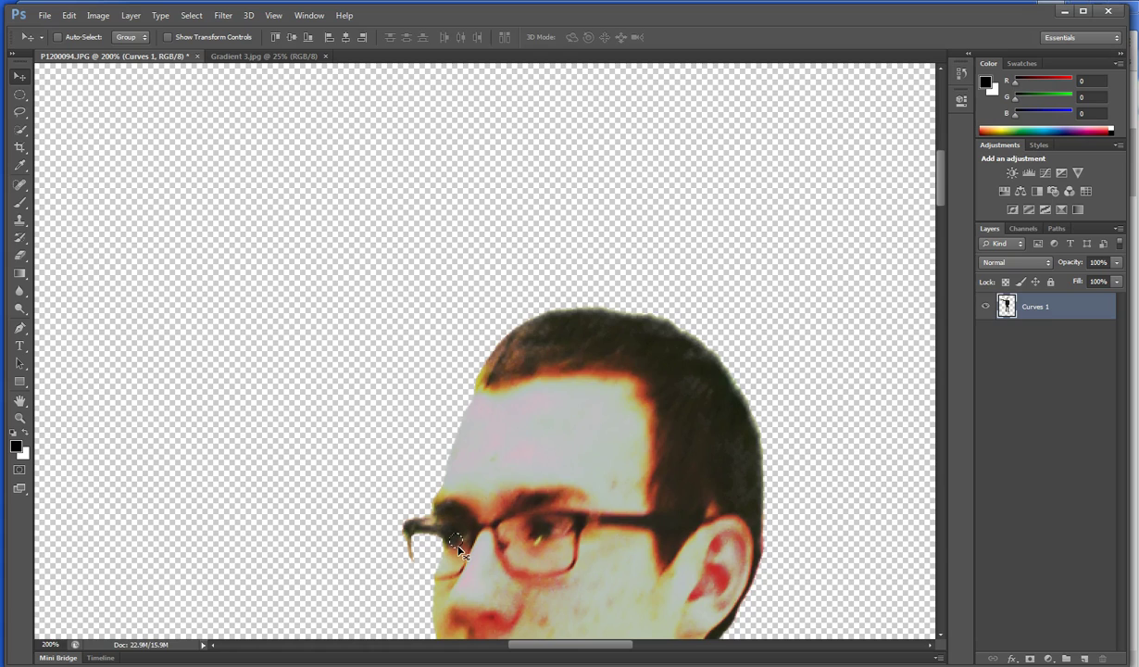
Step: Undo the move and the new marquee to restore the selection around the pupil behind the nearer lens
key("ctrl+z")
key("ctrl+z")
left_click(321, 341)
key("ctrl+z")
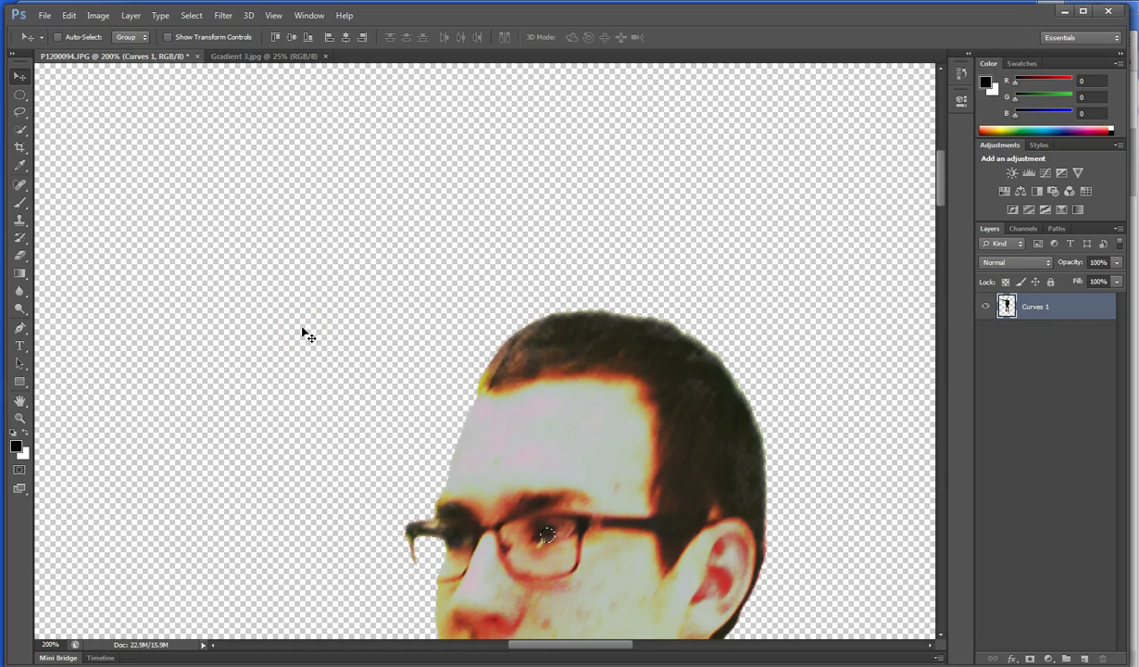
Step: Add the farther pupil to the elliptical selection and apply a Hue/Saturation adjustment layer with Hue +56 and Saturation +58
left_click(19, 94)
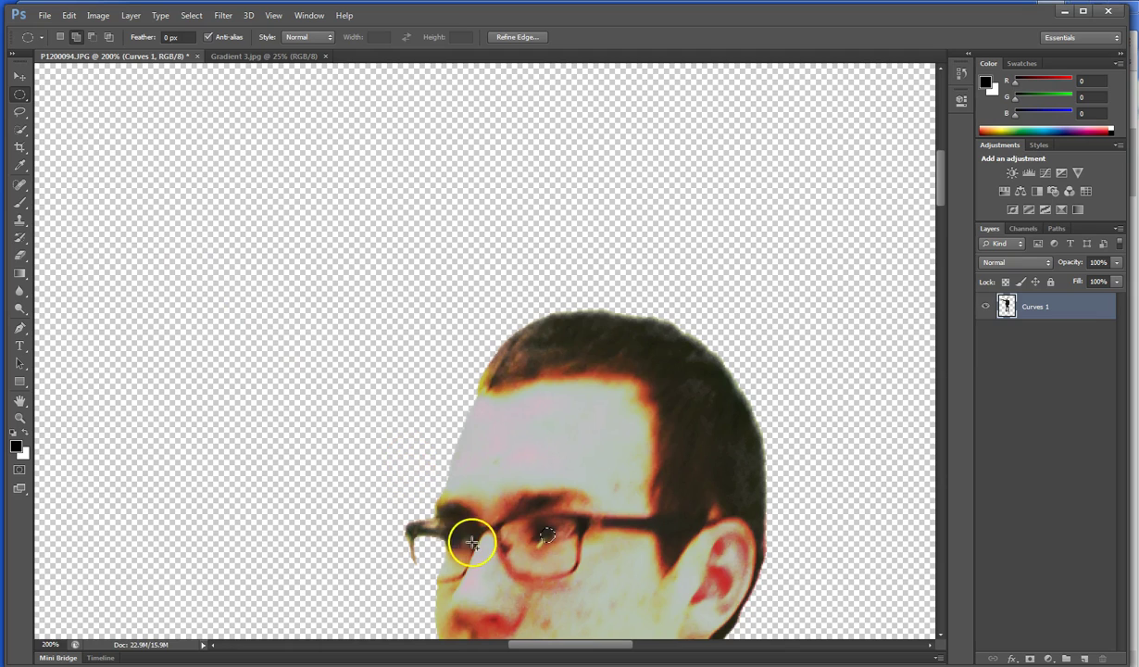
mouse_move(448, 537)
left_mouse_down()
mouse_move(433, 531)
mouse_move(462, 547)
left_mouse_up()
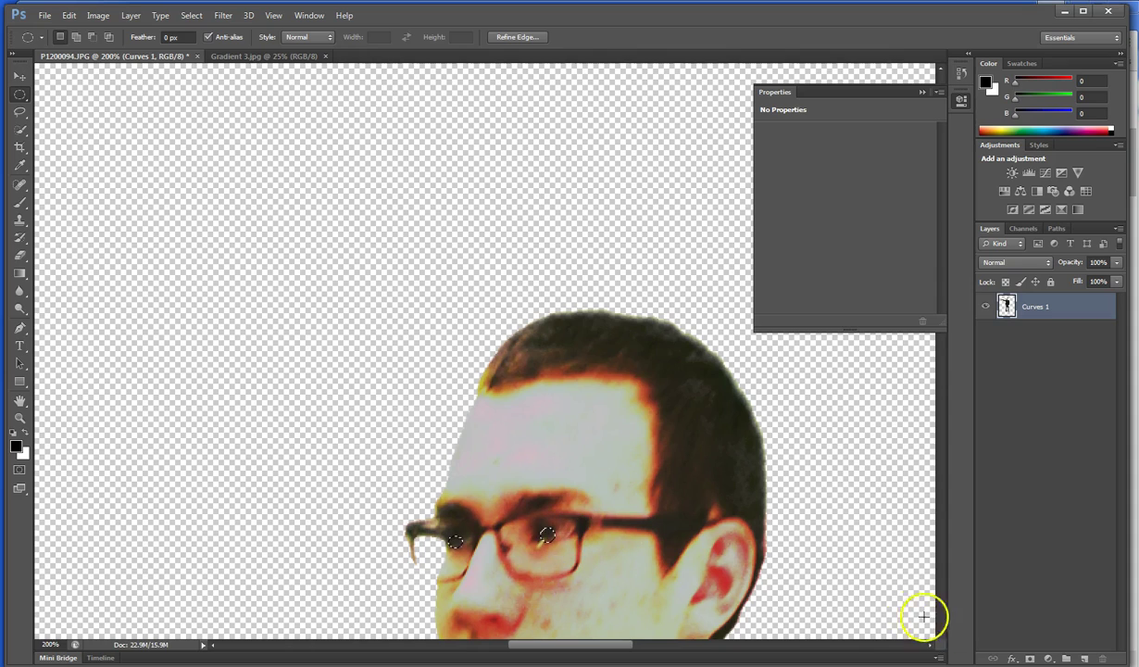
left_click(1048, 658)
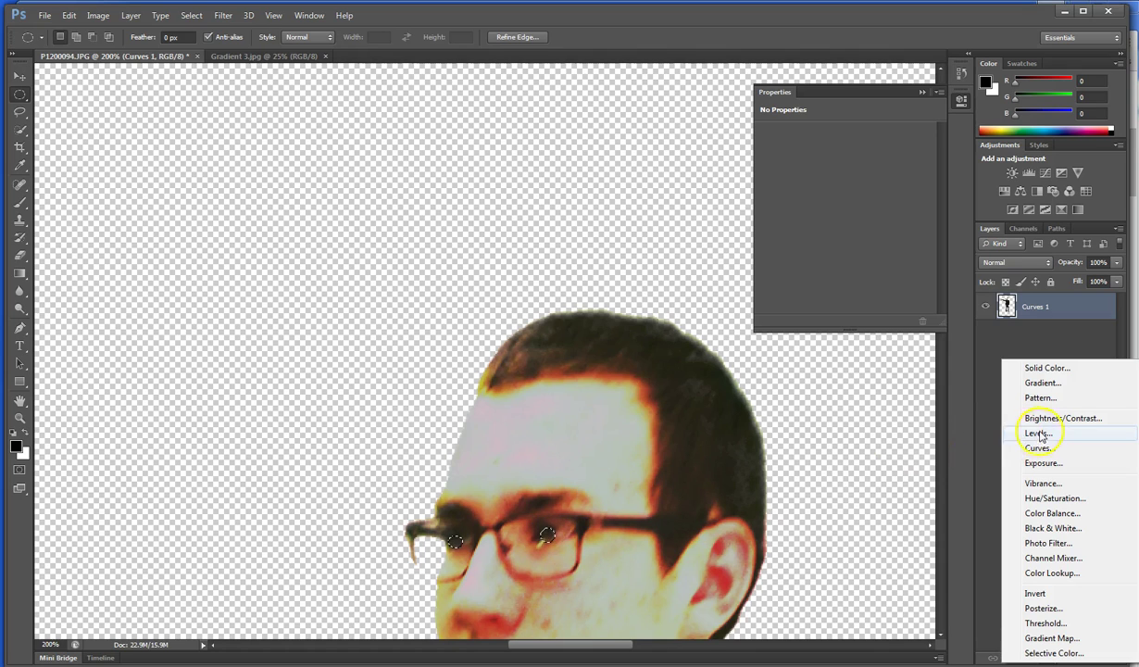
left_click(1051, 498)
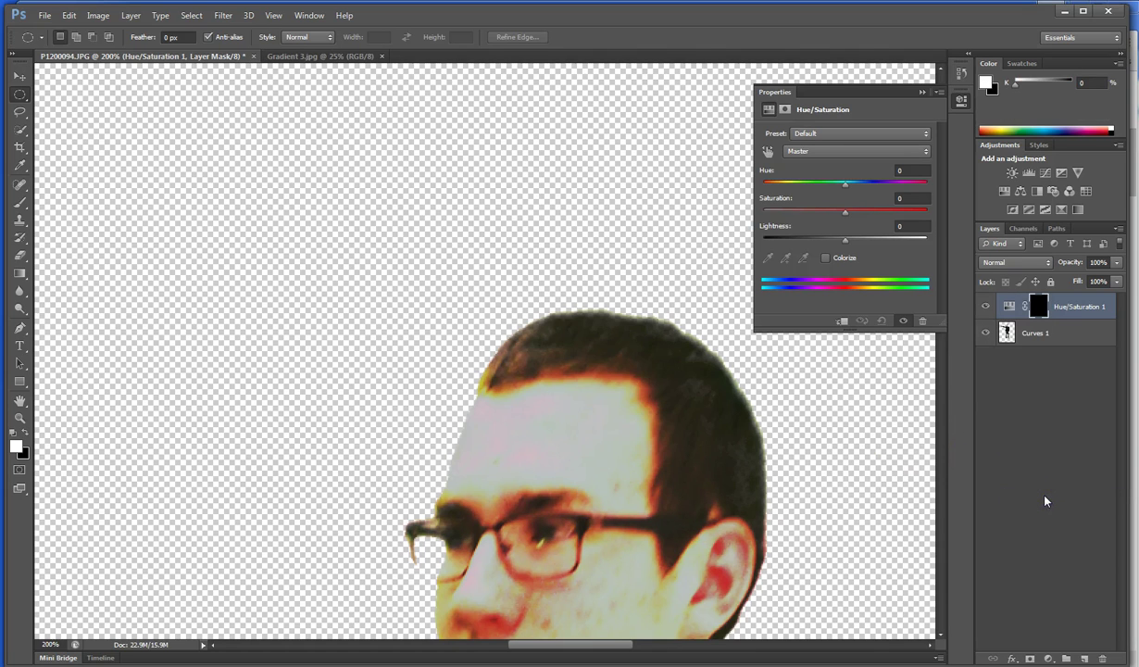
left_click_drag(845, 184, 868, 210)
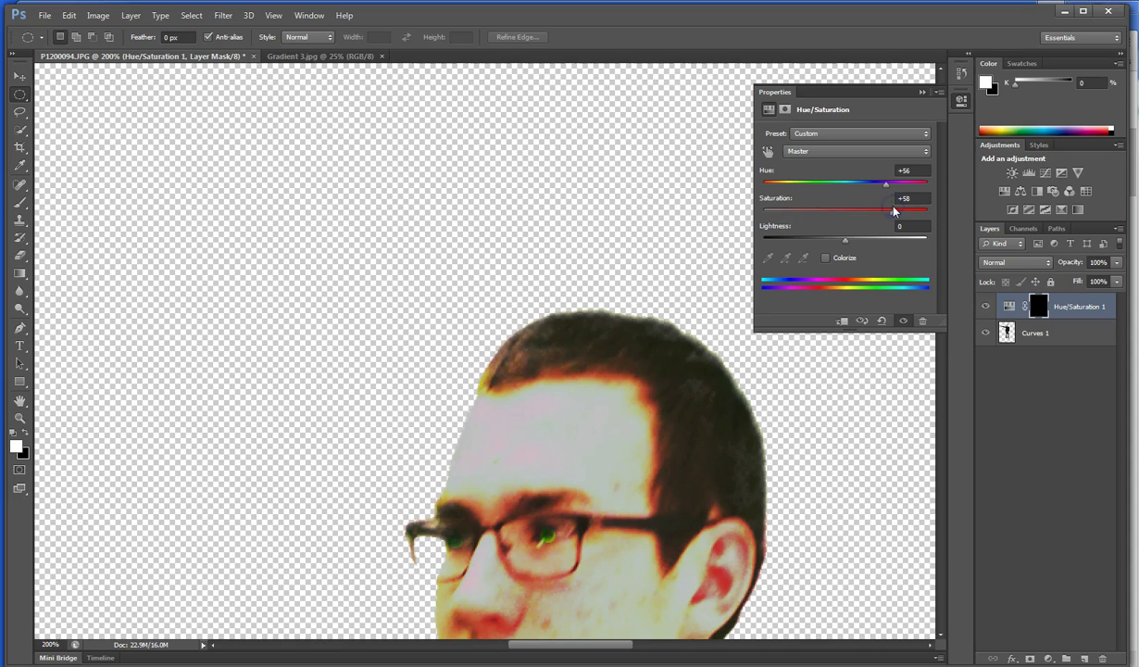
Step: Try the Overlay, Lighten, Darken and Dissolve blend modes on the Hue/Saturation layer and return it to Normal
left_click(1036, 262)
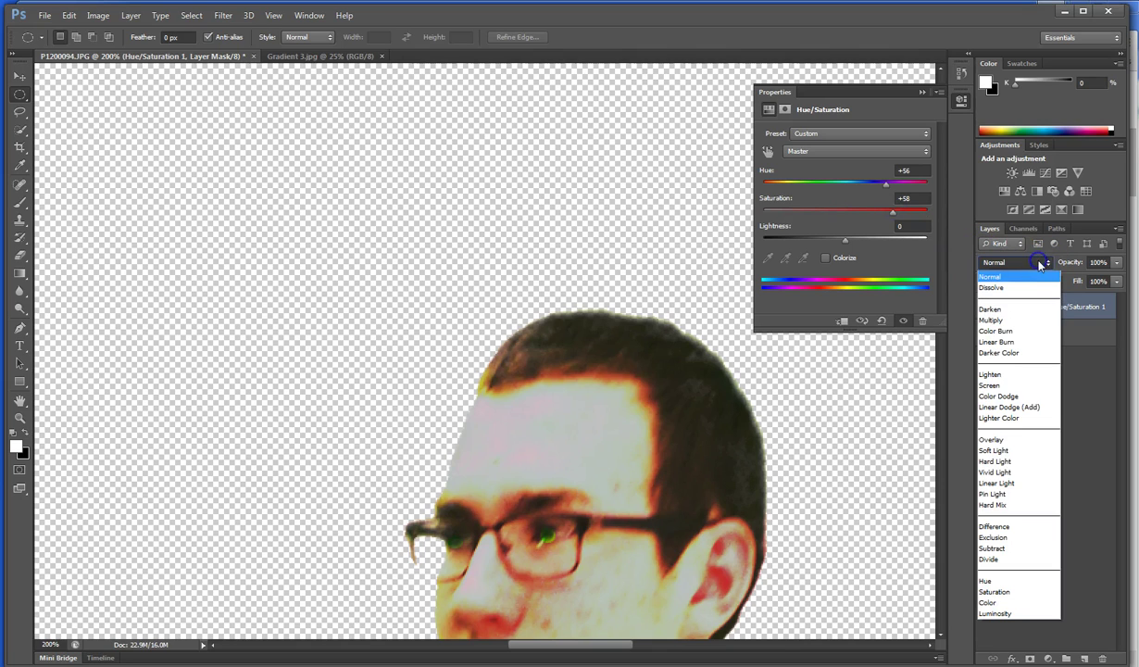
left_click(991, 439)
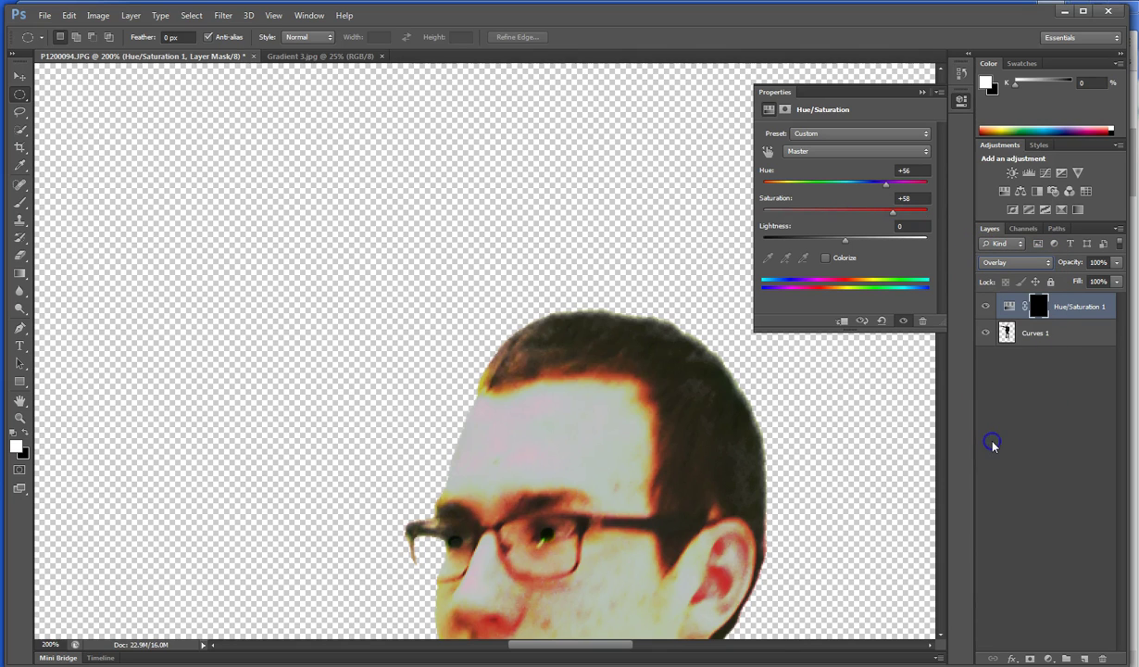
left_click(1044, 262)
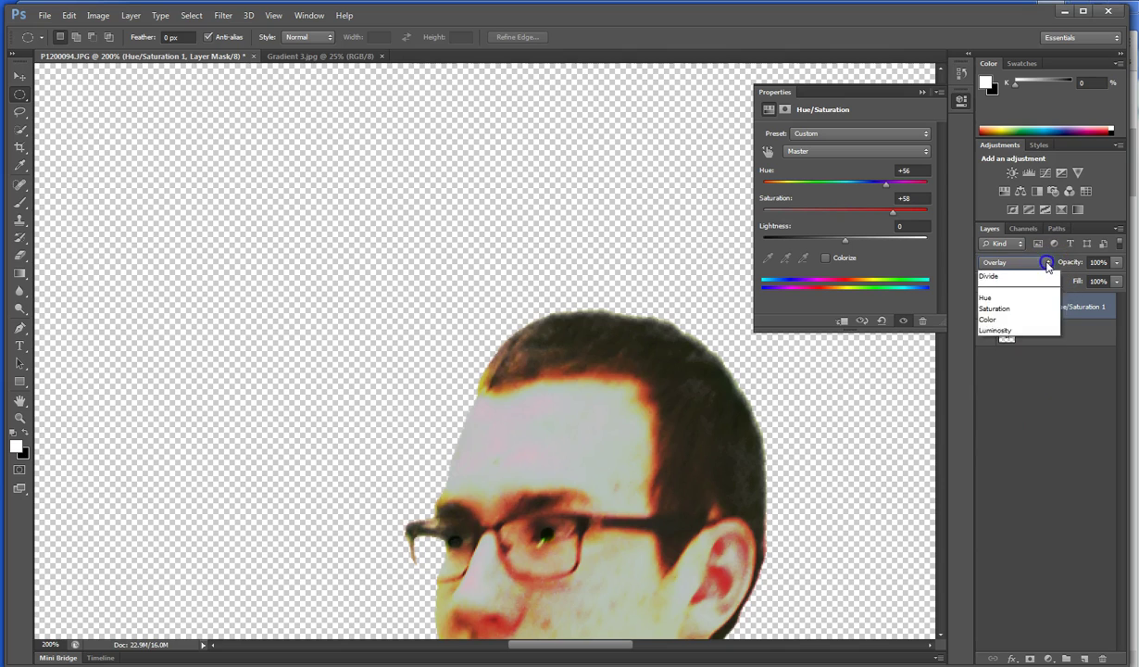
left_click(993, 374)
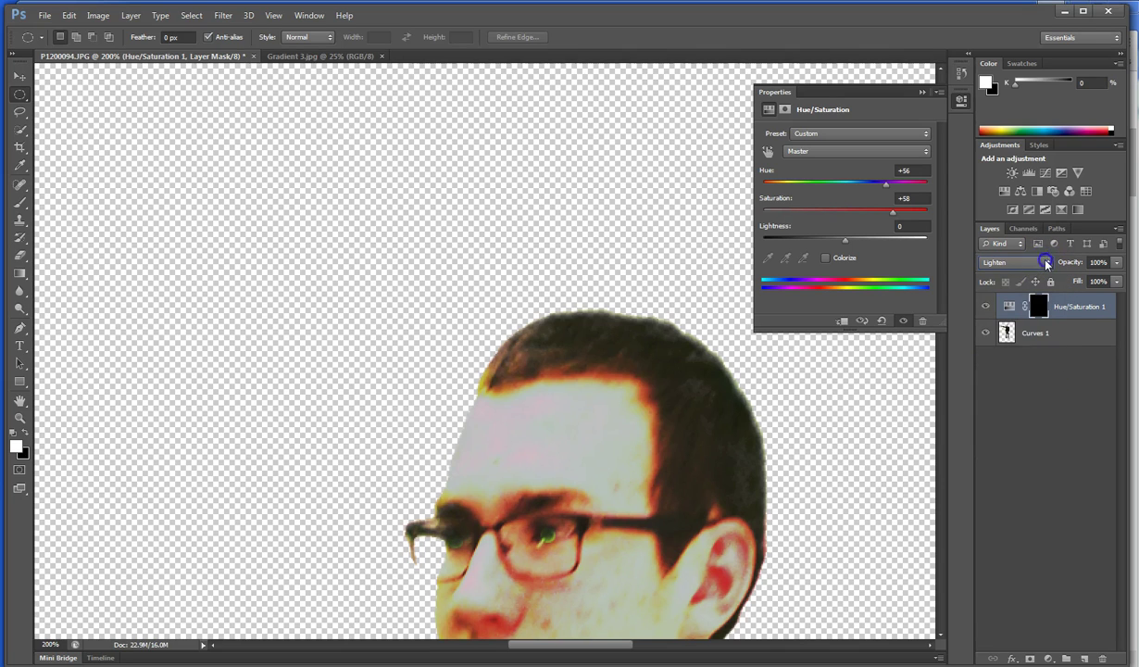
left_click(1007, 262)
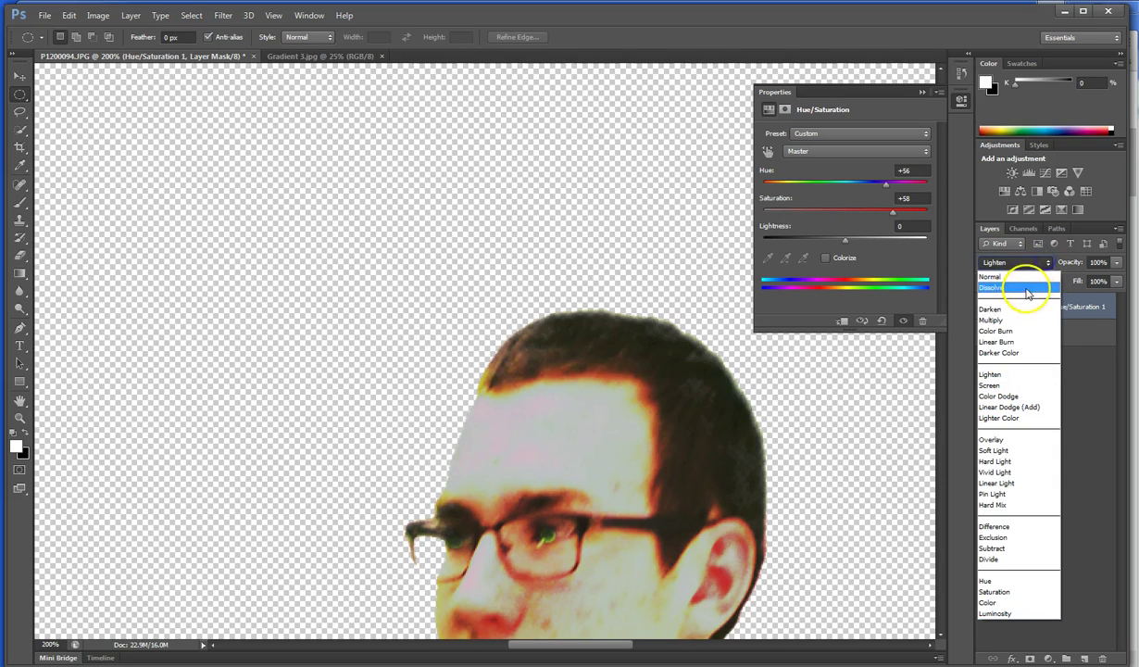
left_click(1015, 310)
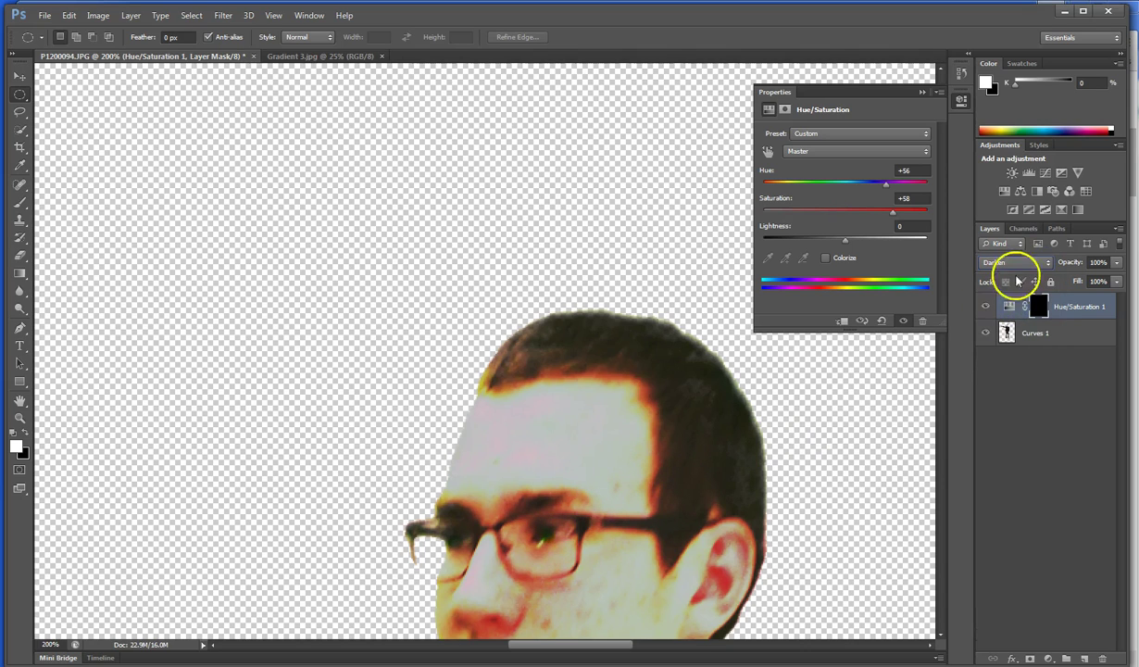
left_click(1035, 262)
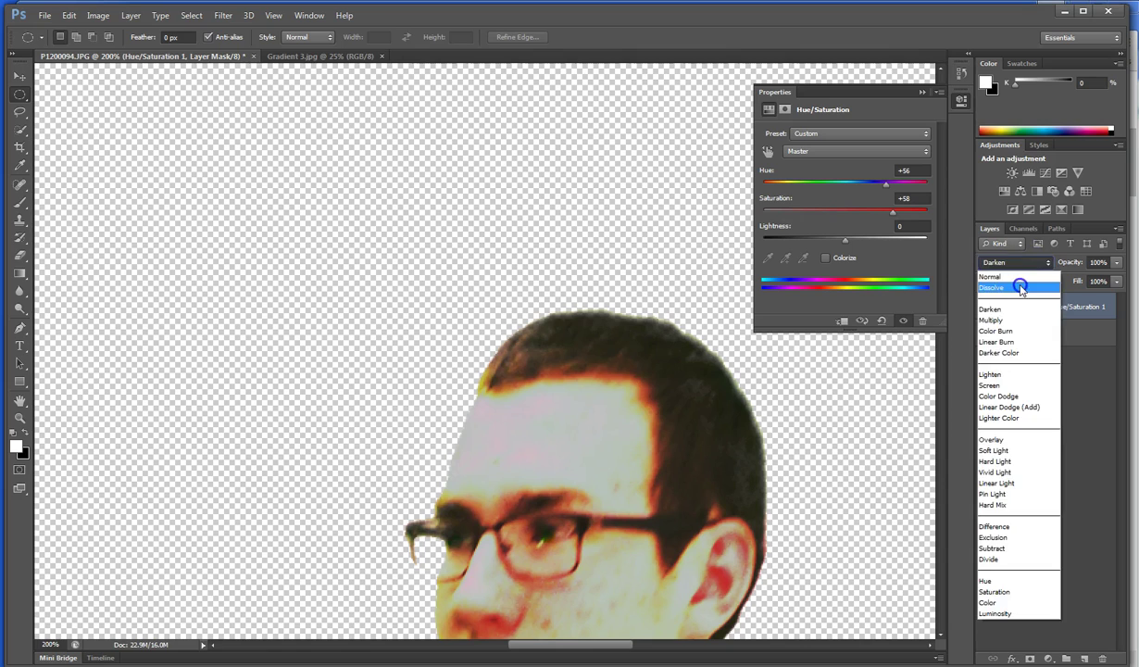
left_click(1020, 288)
left_click(1022, 263)
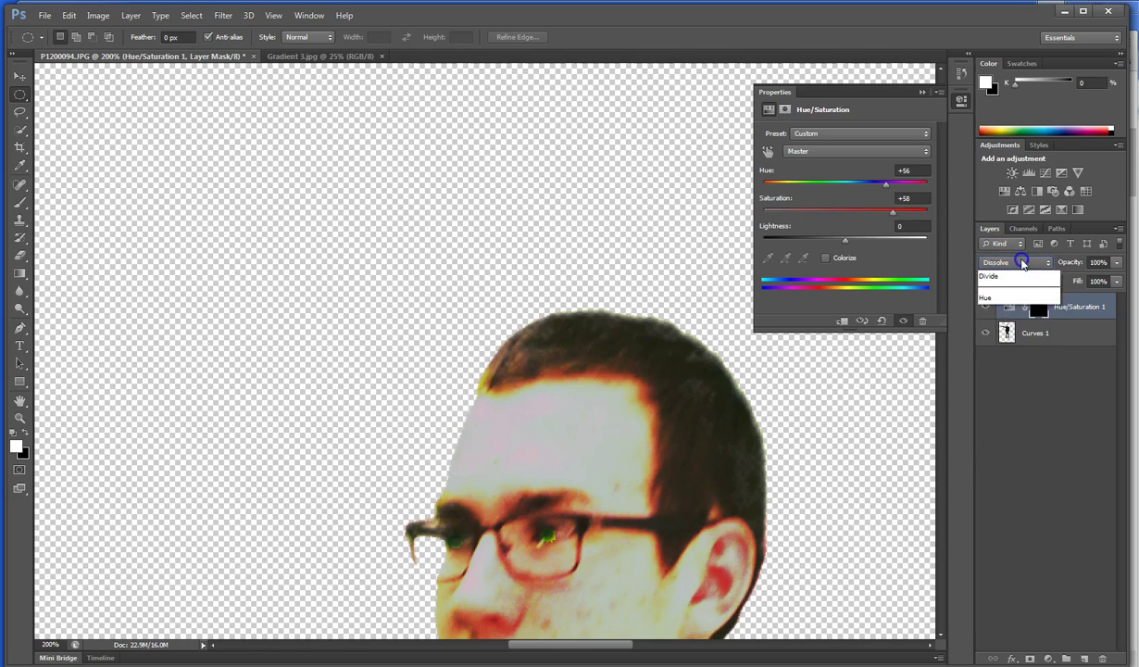
left_click(1009, 282)
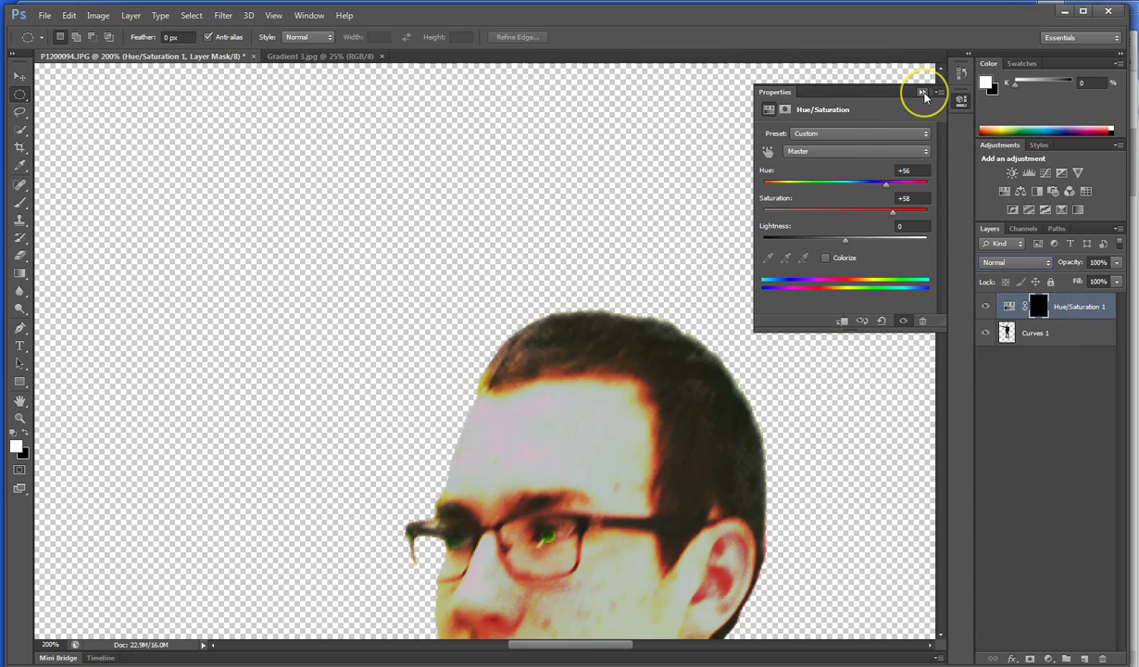
Step: Collapse the adjustment properties and reset the Hue/Saturation layer's blend mode to Normal
left_click(924, 93)
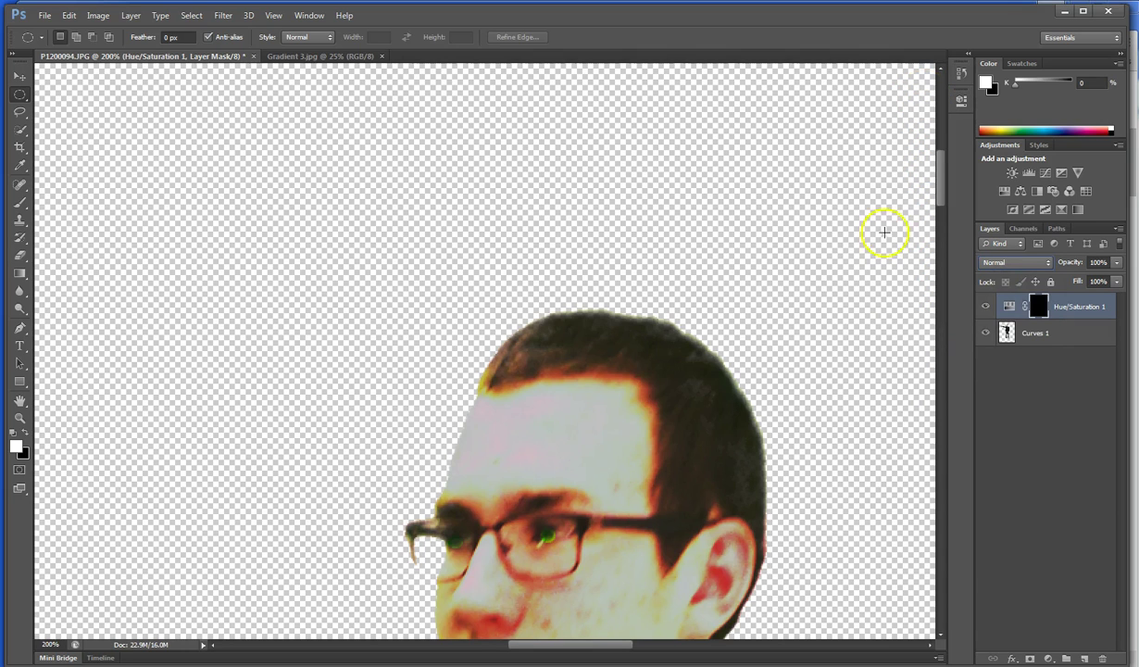
scroll(884, 233, "down", 2)
mouse_move(942, 192)
left_mouse_down()
mouse_move(941, 229)
mouse_move(942, 216)
left_mouse_up()
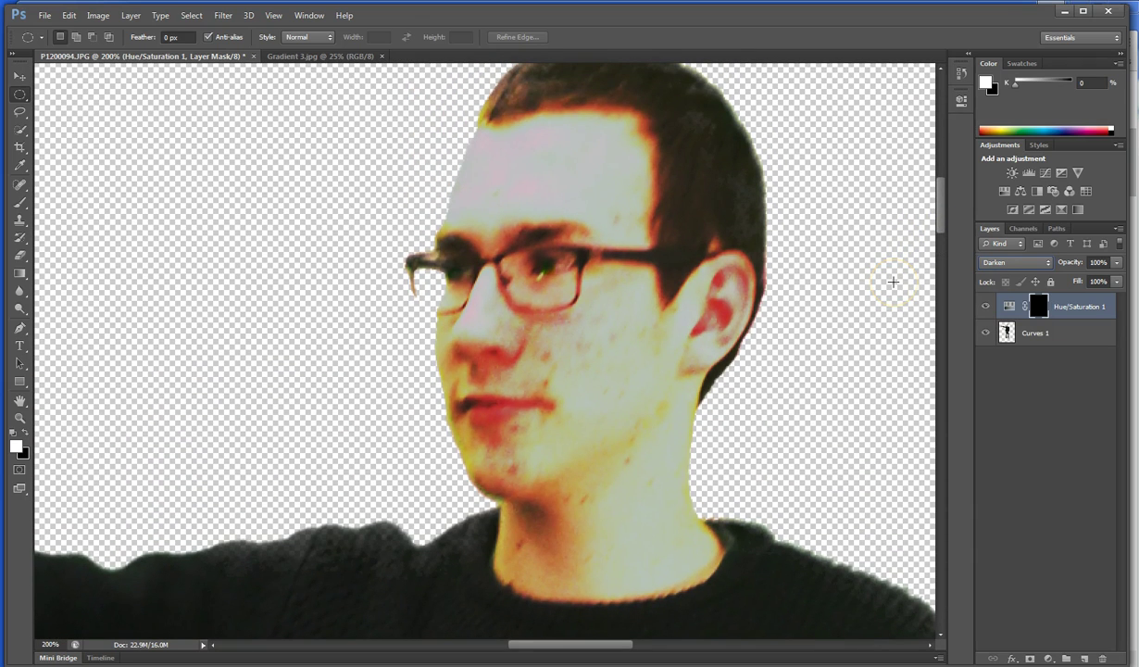
key("shift+minus")
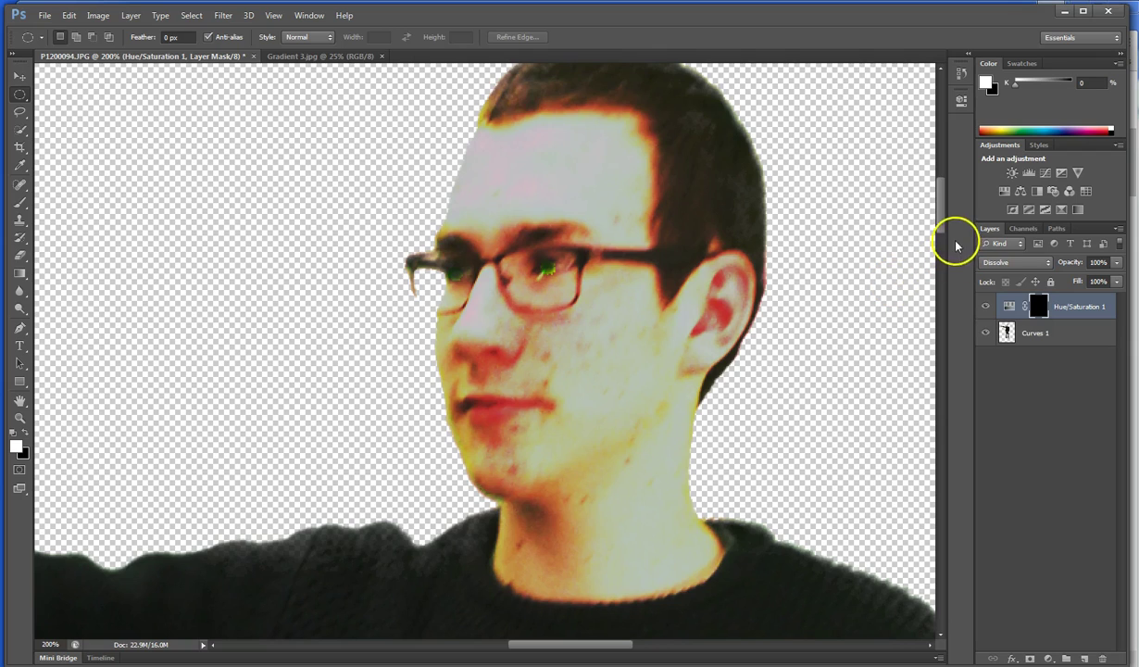
left_click(1022, 264)
left_click(1011, 276)
Step: Merge the Hue/Saturation 1 adjustment layer with the Curves 1 layer
left_click(1054, 336)
right_click(1055, 337)
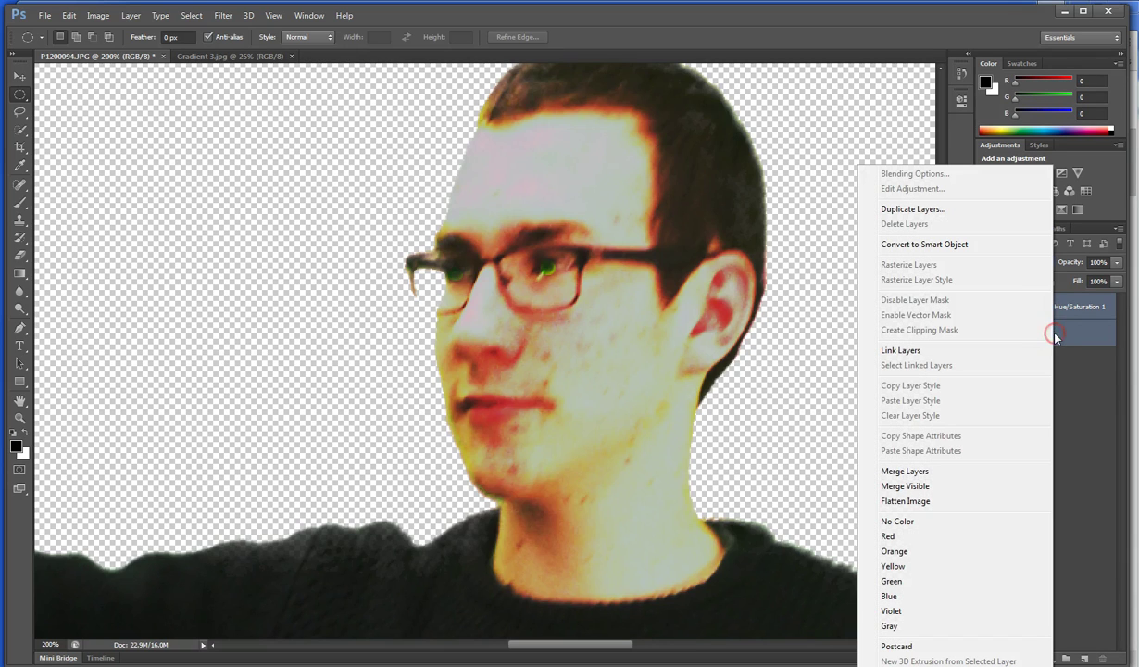
left_click(944, 474)
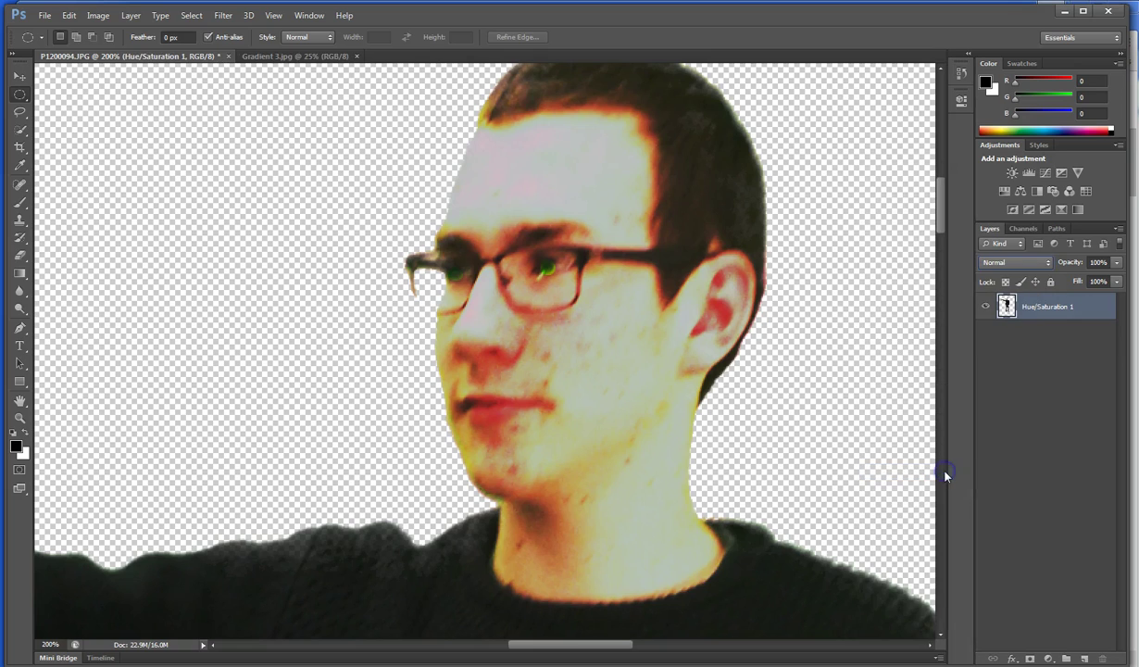
left_click(872, 470)
left_click(76, 643)
scroll(188, 381, "down", 1)
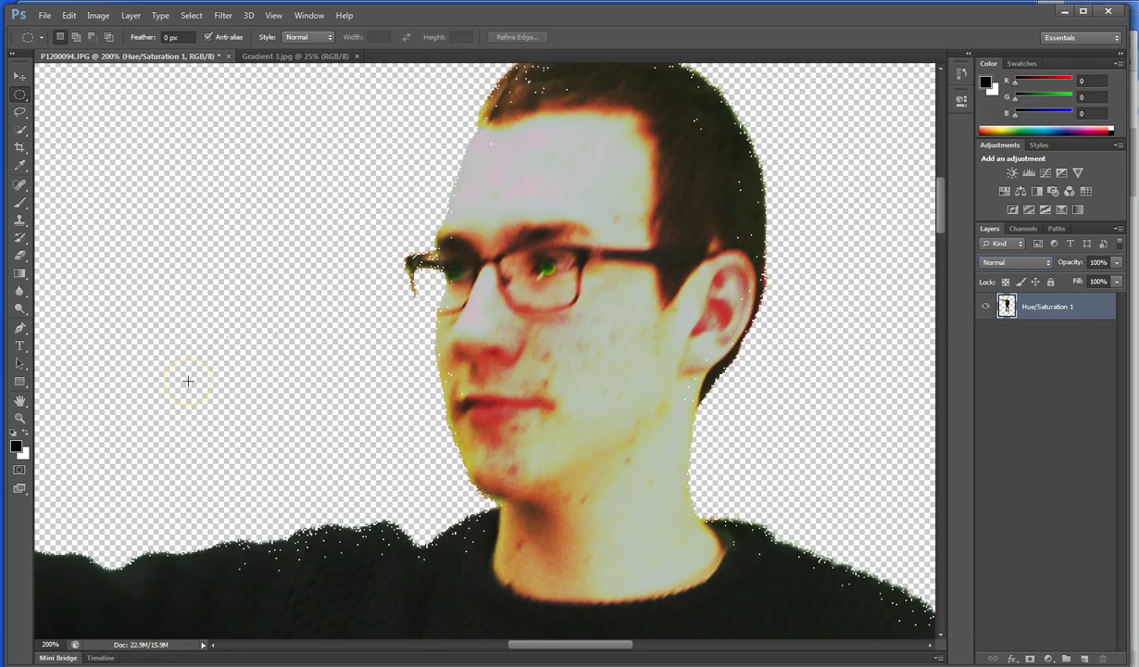
key("ctrl+d")
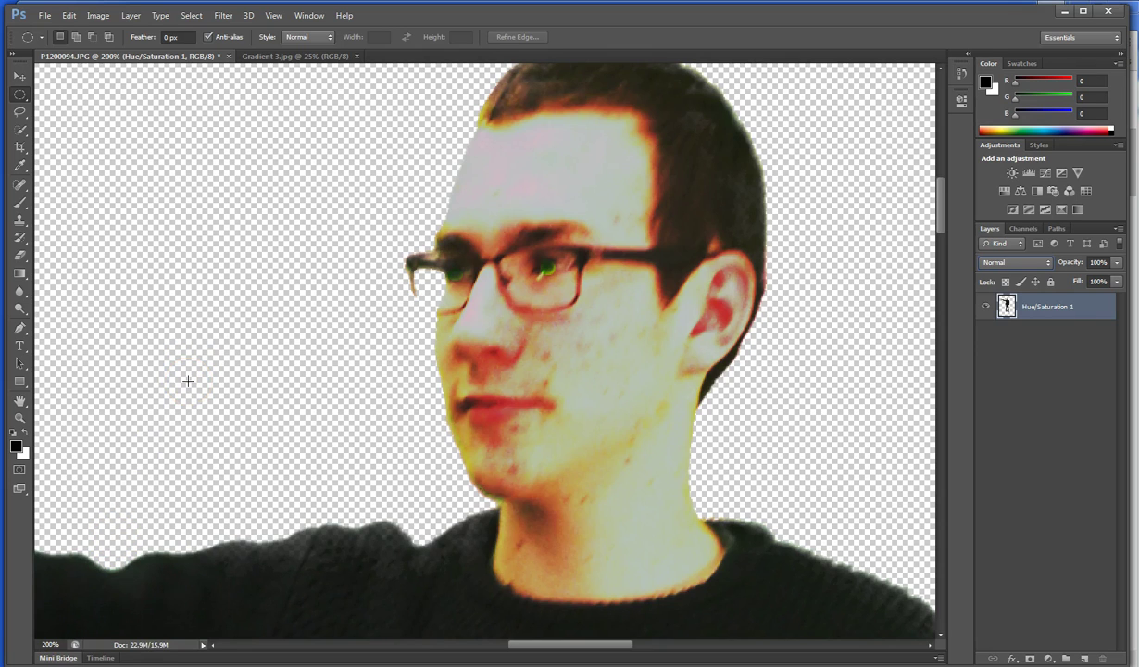
Step: Select the man's dark hair with the Quick Selection tool at brush size 10
left_click(20, 129)
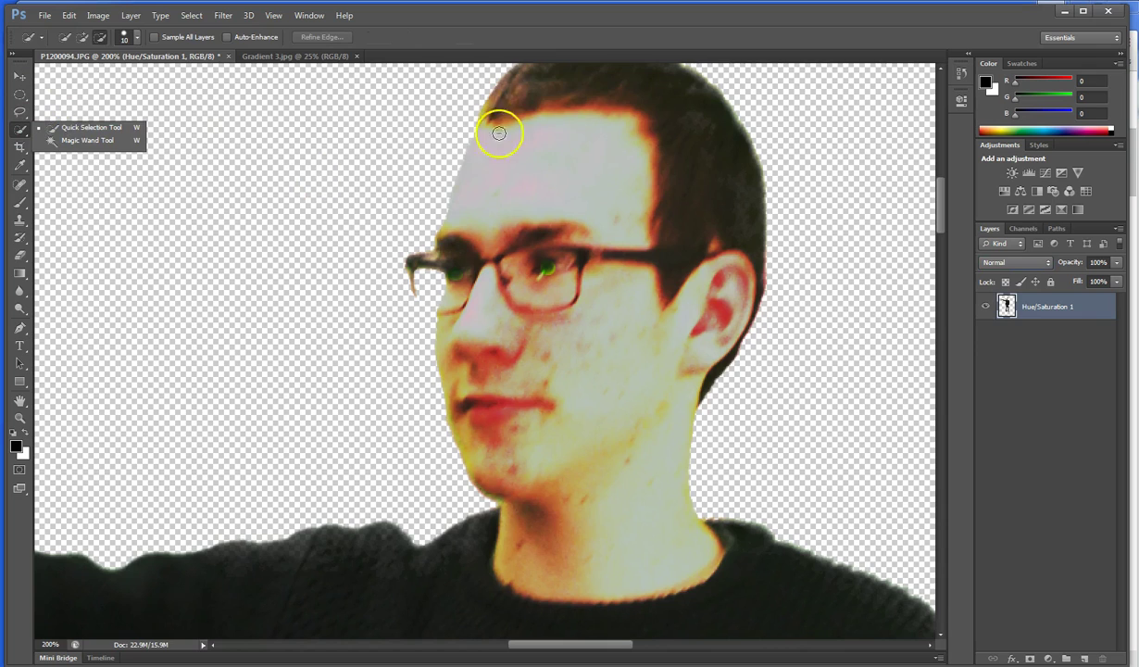
left_click(518, 92)
mouse_move(548, 77)
left_mouse_down()
mouse_move(587, 78)
mouse_move(604, 112)
left_mouse_up()
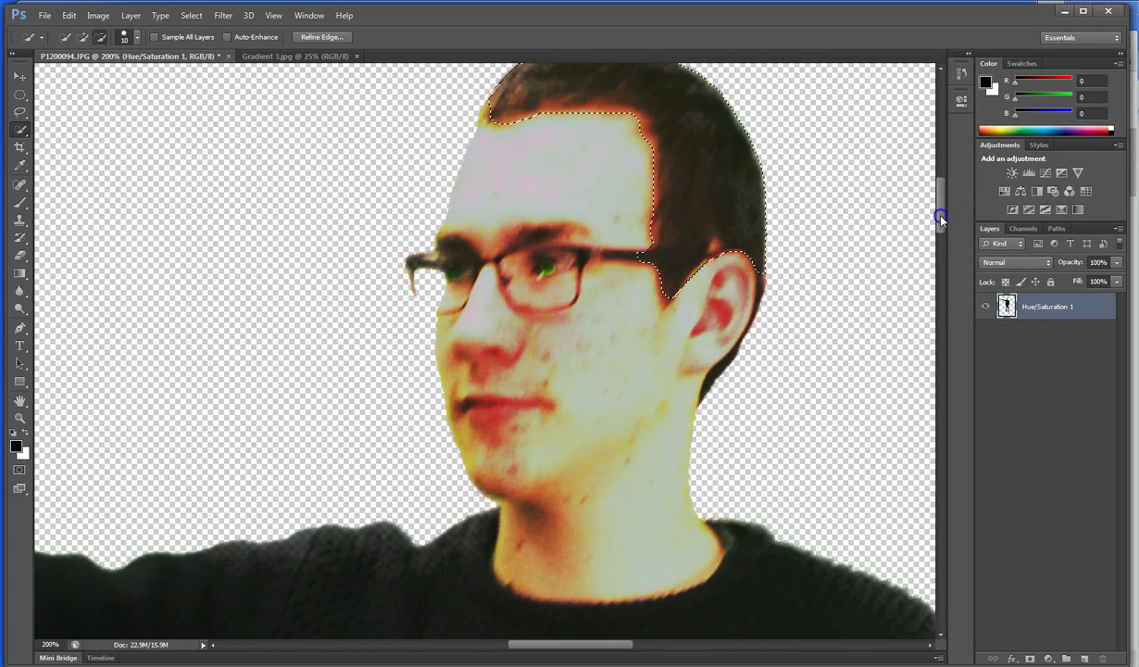
Step: Add the hair at the back edge of the ear to the selection with a brush size of 6
scroll(905, 204, "down", 3)
scroll(906, 204, "up", 5)
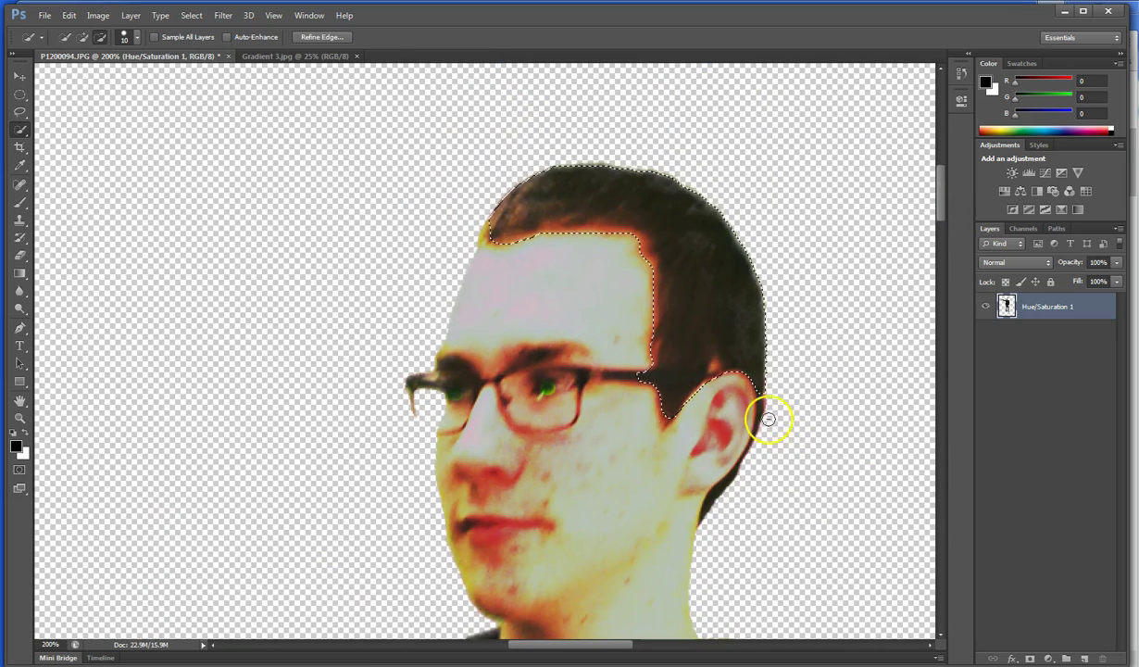
left_click(82, 39)
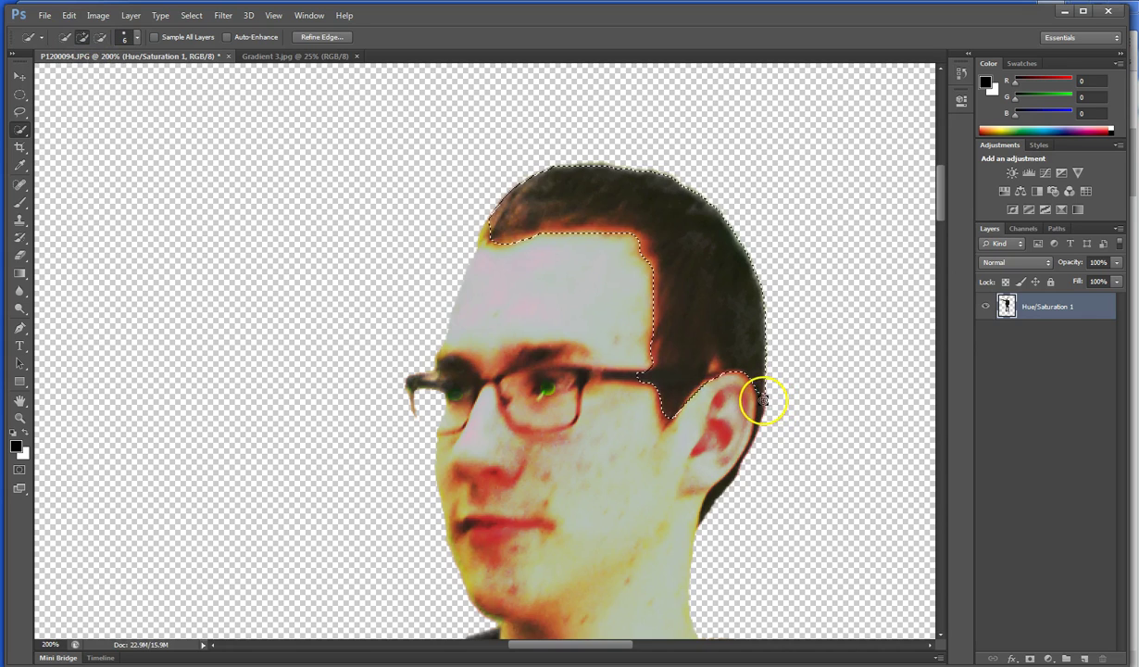
left_click(763, 400)
left_click(758, 427)
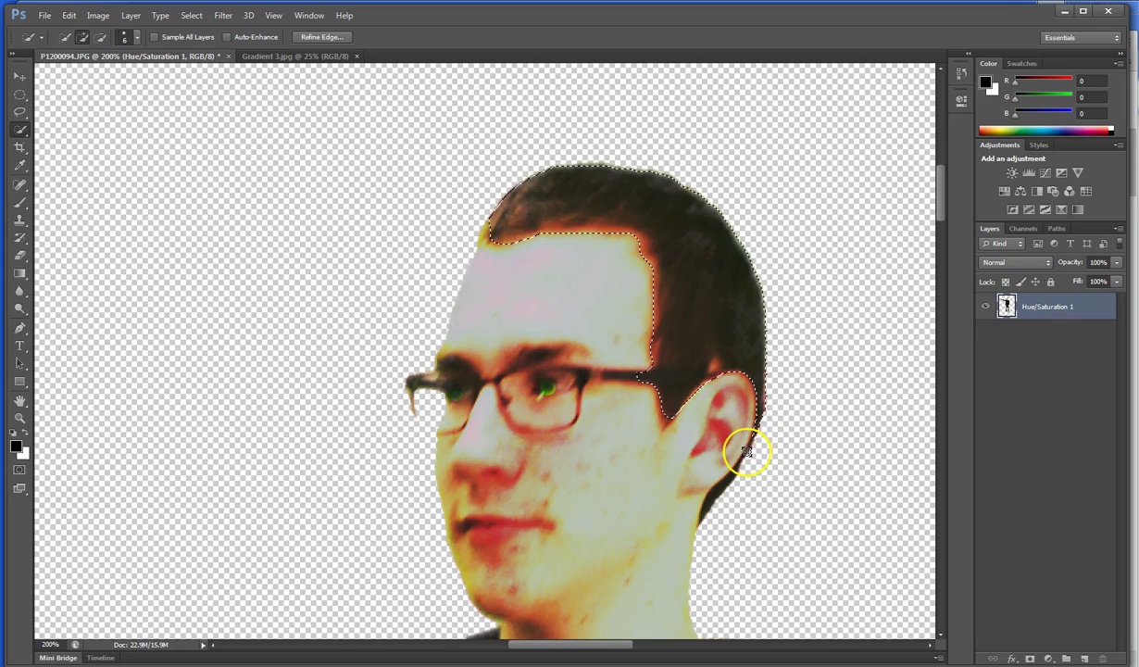
left_click_drag(746, 451, 751, 444)
Step: Extend the hair selection down along the back of the ear with a brush size of 4
key("bracketleft")
key("bracketleft")
left_click(750, 451)
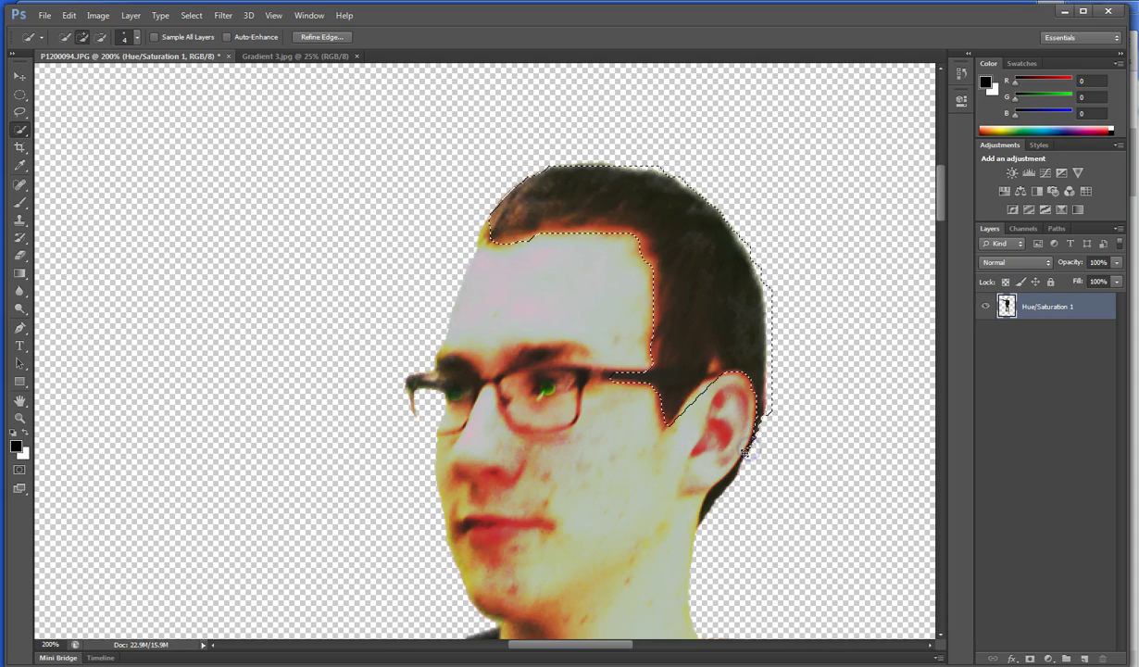
left_click(741, 457)
left_click(742, 466)
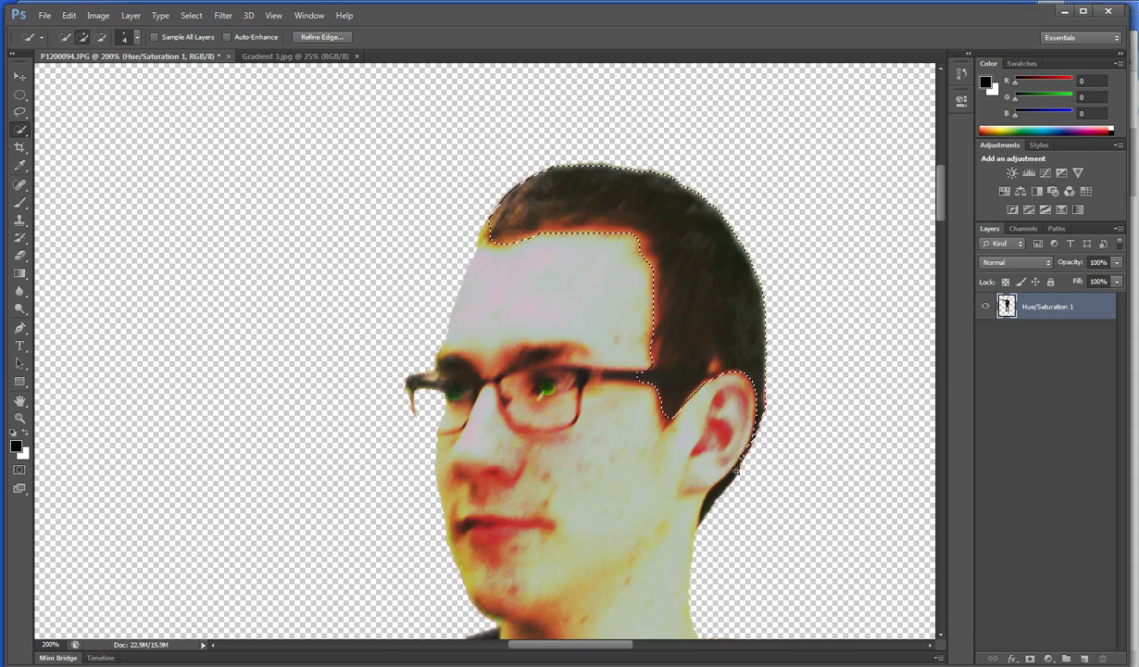
left_click(733, 469)
left_click(747, 454)
Step: Add the narrow strip of hair from behind the earlobe down to the nape, finishing with a brush size of 6
key("ctrl+plus")
mouse_move(747, 450)
left_mouse_down()
mouse_move(809, 438)
mouse_move(882, 476)
mouse_move(881, 497)
left_mouse_up()
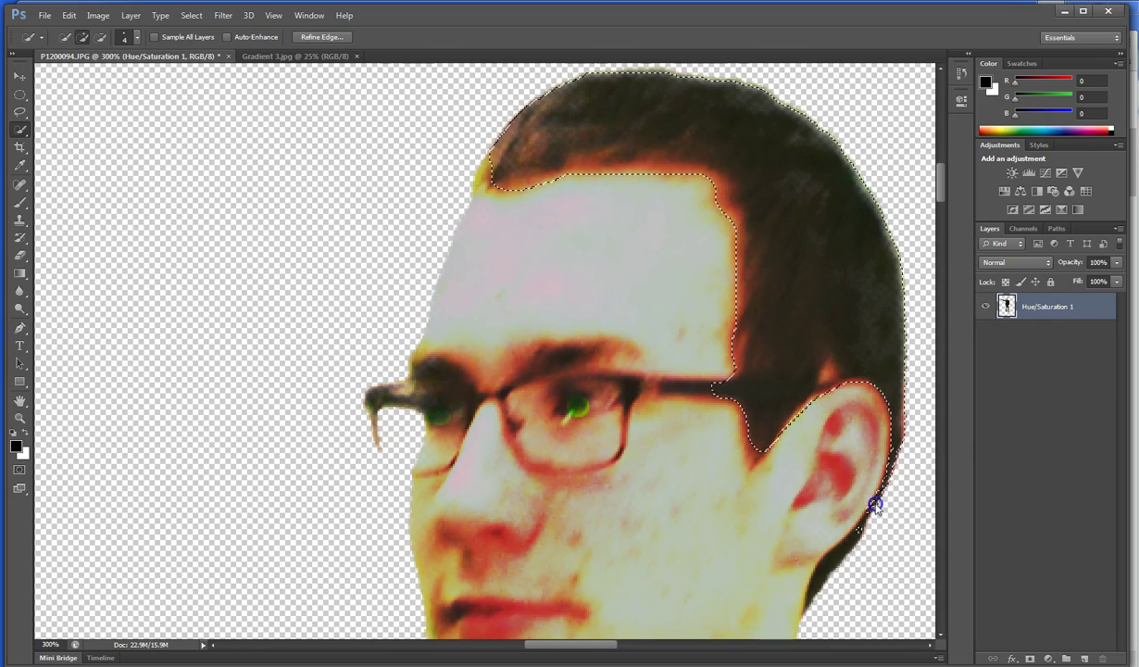
left_click_drag(867, 520, 858, 545)
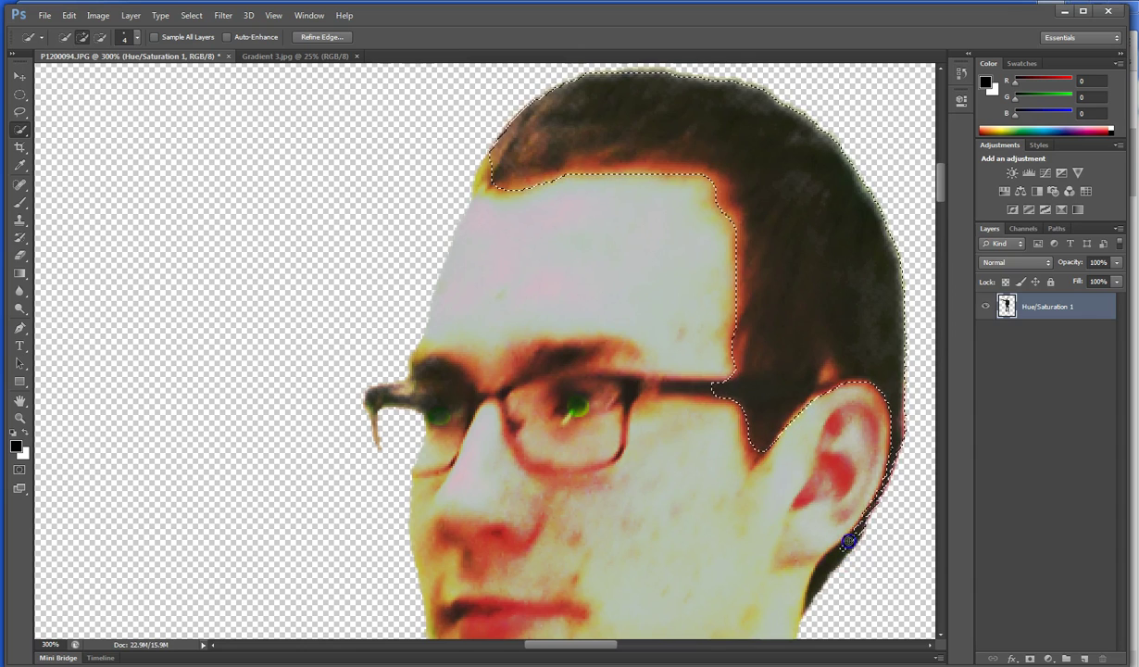
left_click(847, 546)
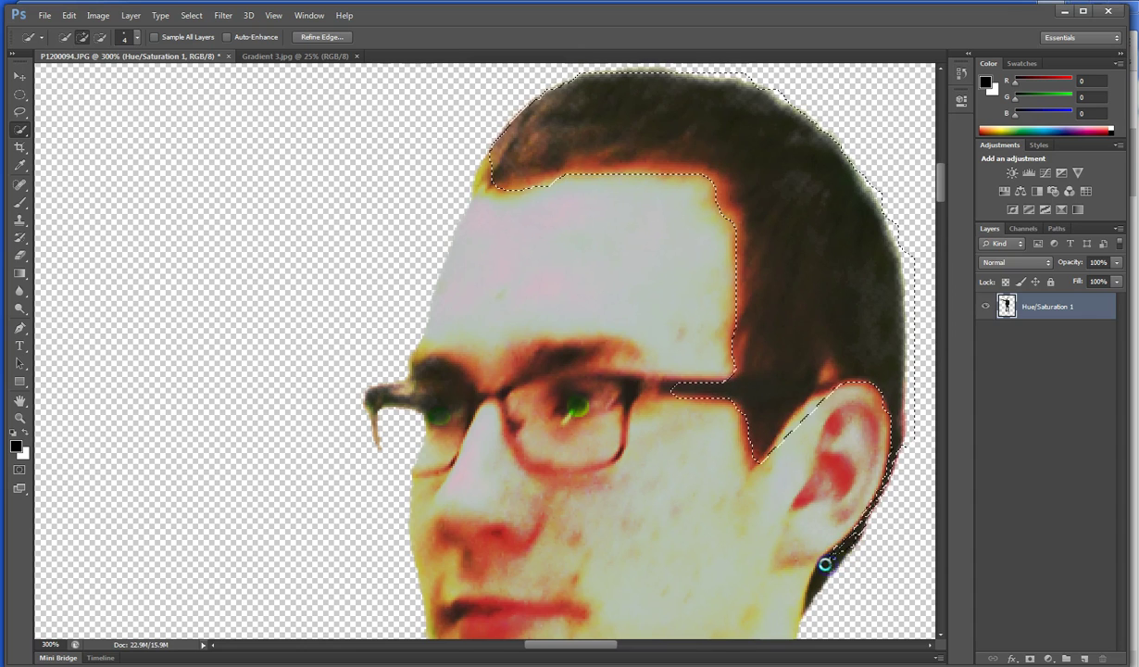
left_click(826, 565)
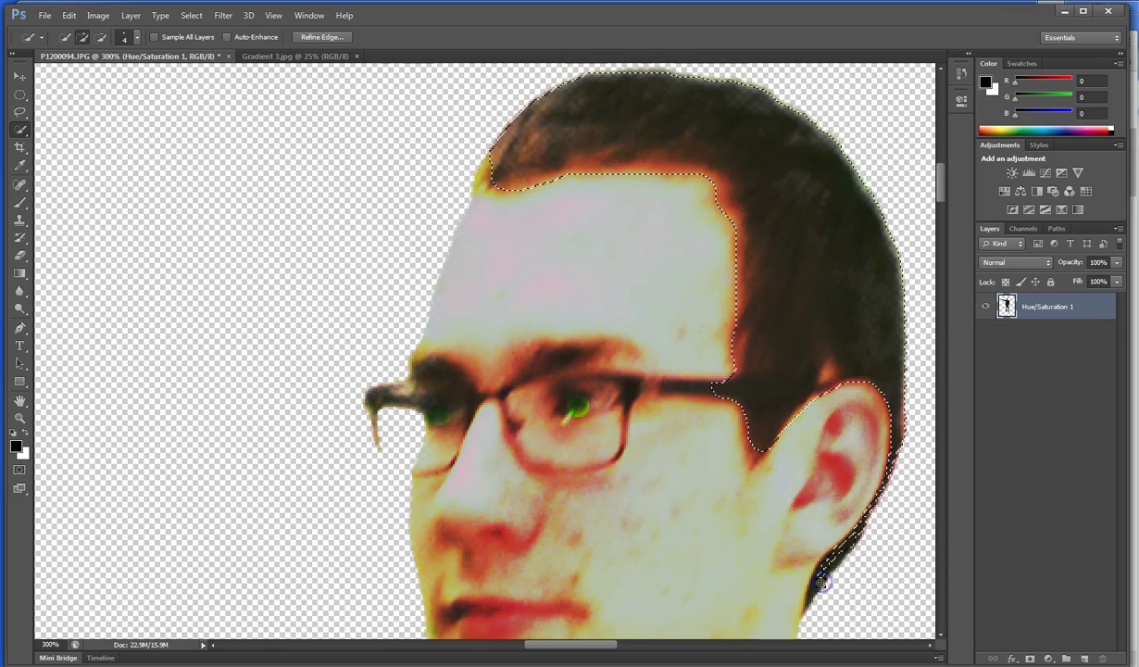
key("bracketright")
key("bracketright")
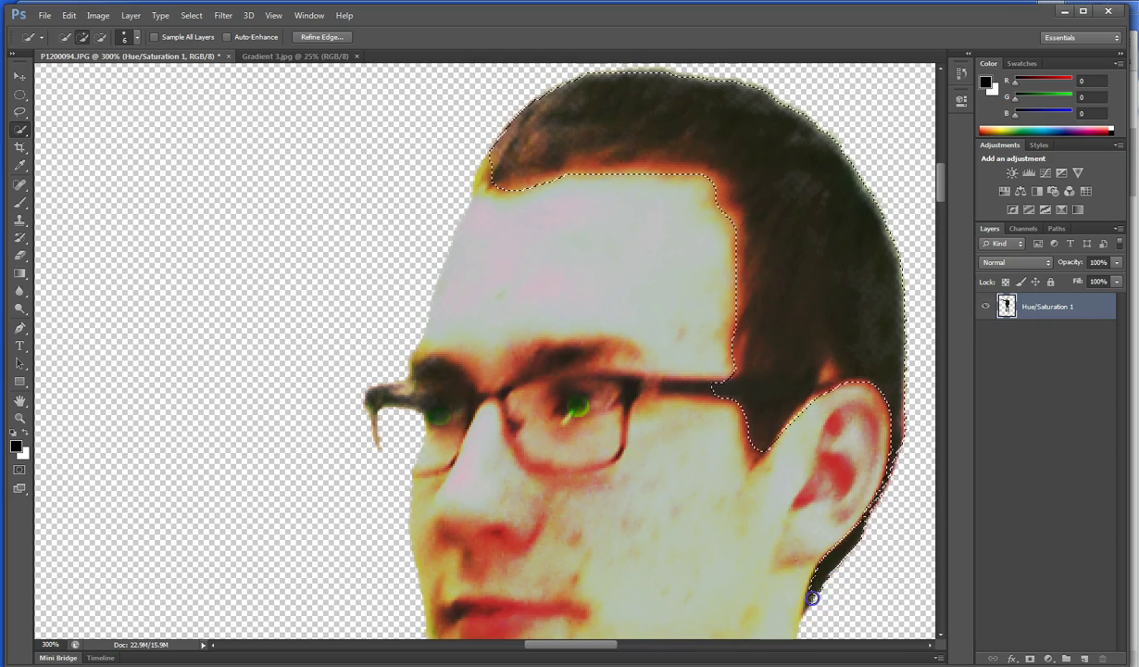
left_click(811, 599, "alt")
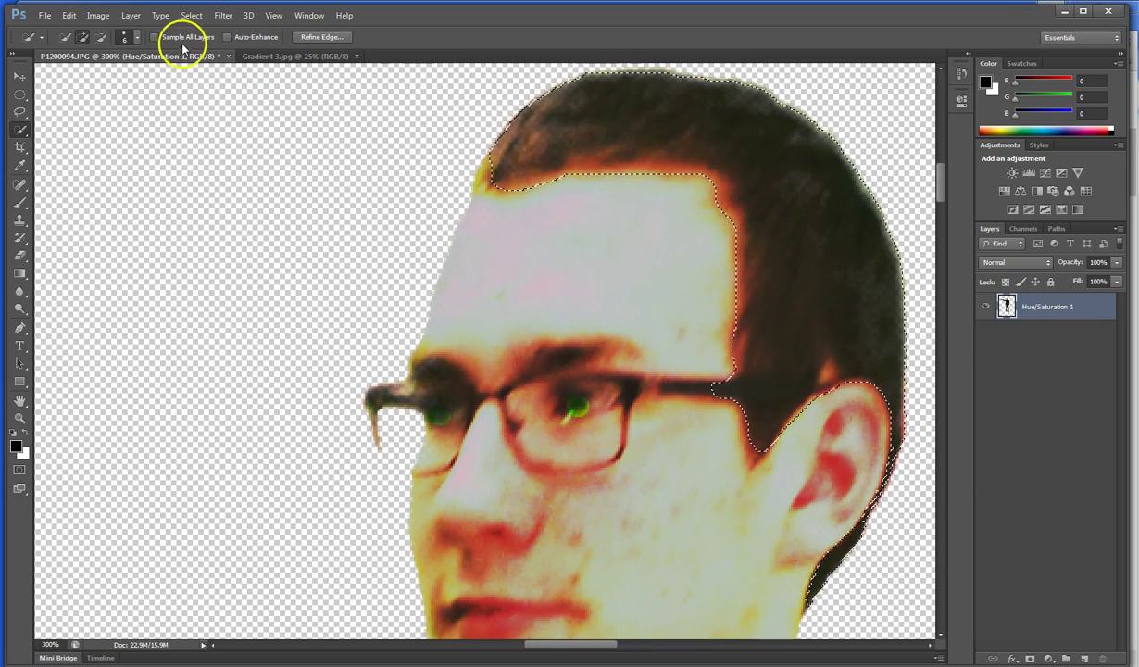
Step: Subtract the upper edge of the ear from the hair selection
left_click(100, 37)
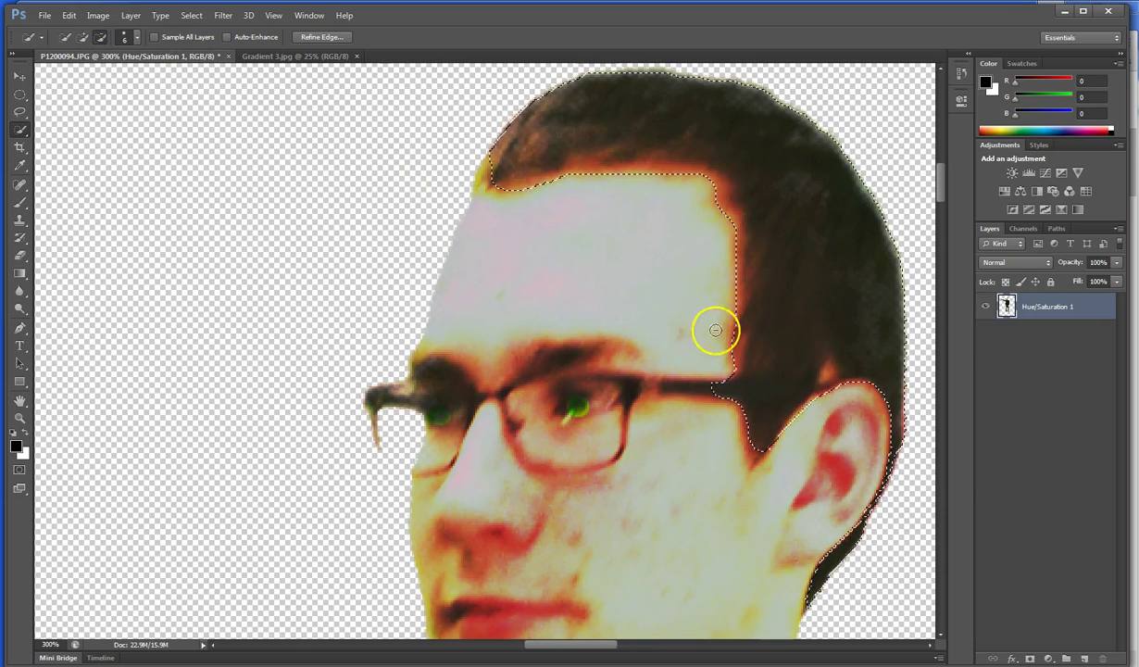
left_click(814, 398)
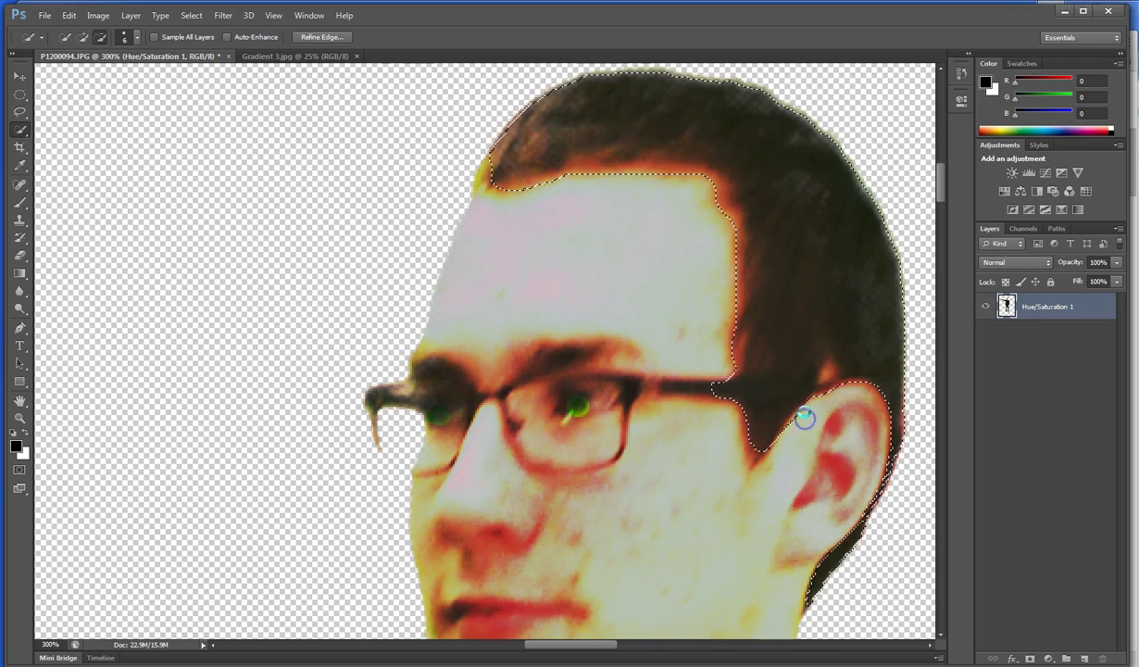
mouse_move(804, 419)
left_mouse_down()
mouse_move(786, 444)
mouse_move(794, 419)
mouse_move(830, 397)
left_mouse_up()
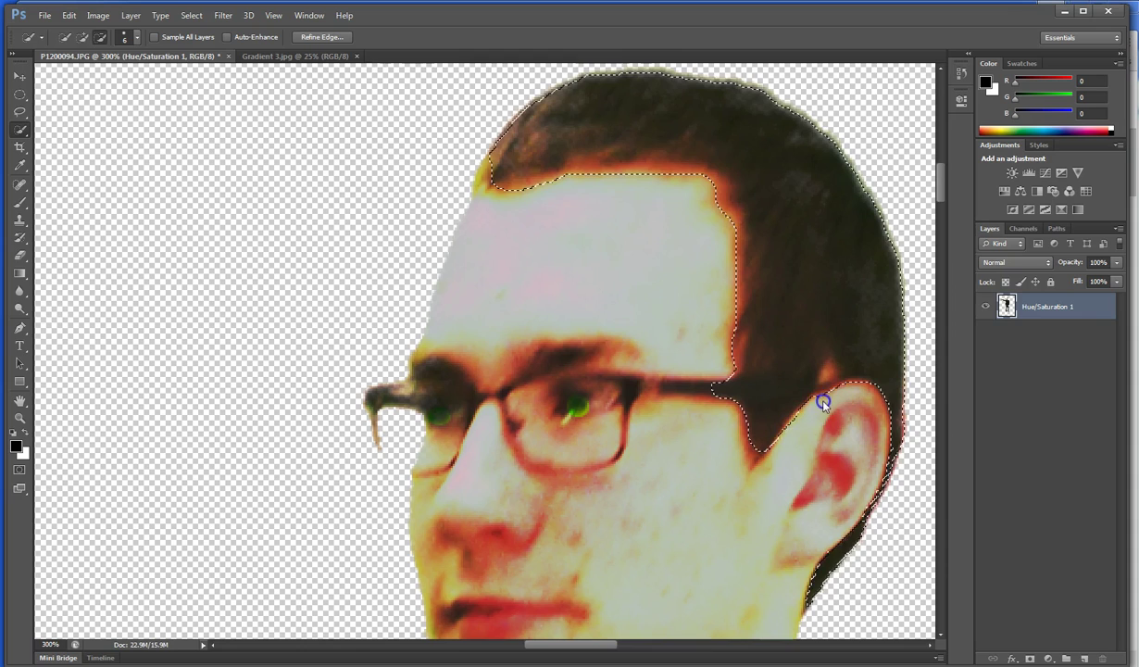
left_click(851, 391)
left_click(850, 389)
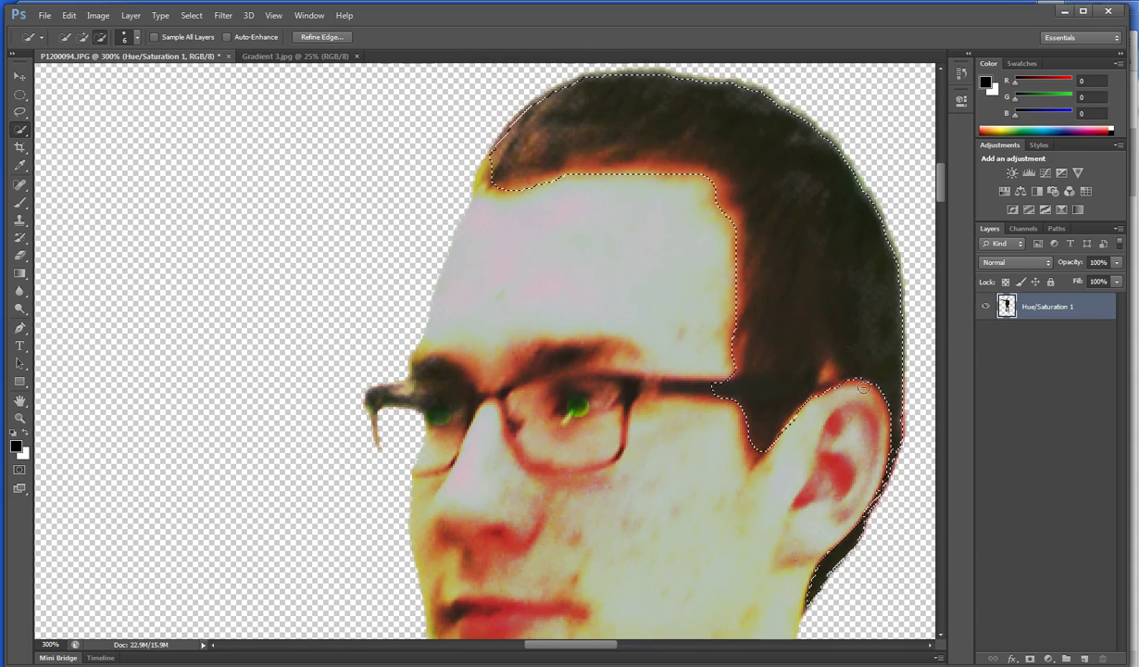
left_click(862, 386)
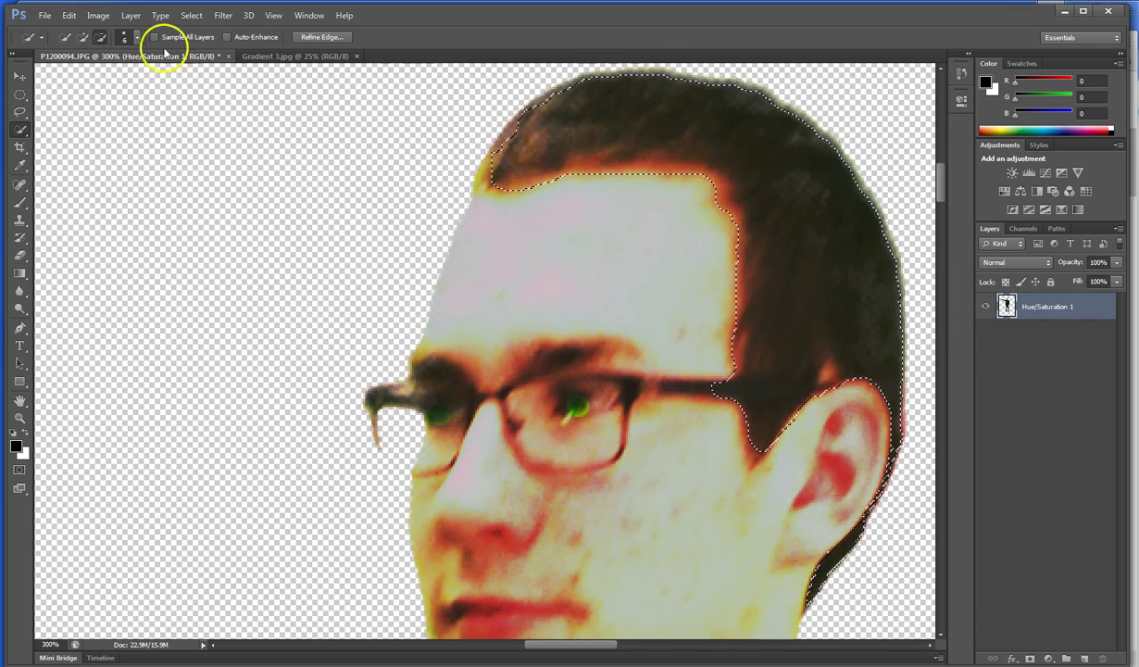
Step: Add the front edge of the hair above the forehead to the selection, down to the corner of the hairline
left_click(84, 37)
mouse_move(584, 183)
left_mouse_down()
mouse_move(540, 164)
mouse_move(508, 127)
left_mouse_up()
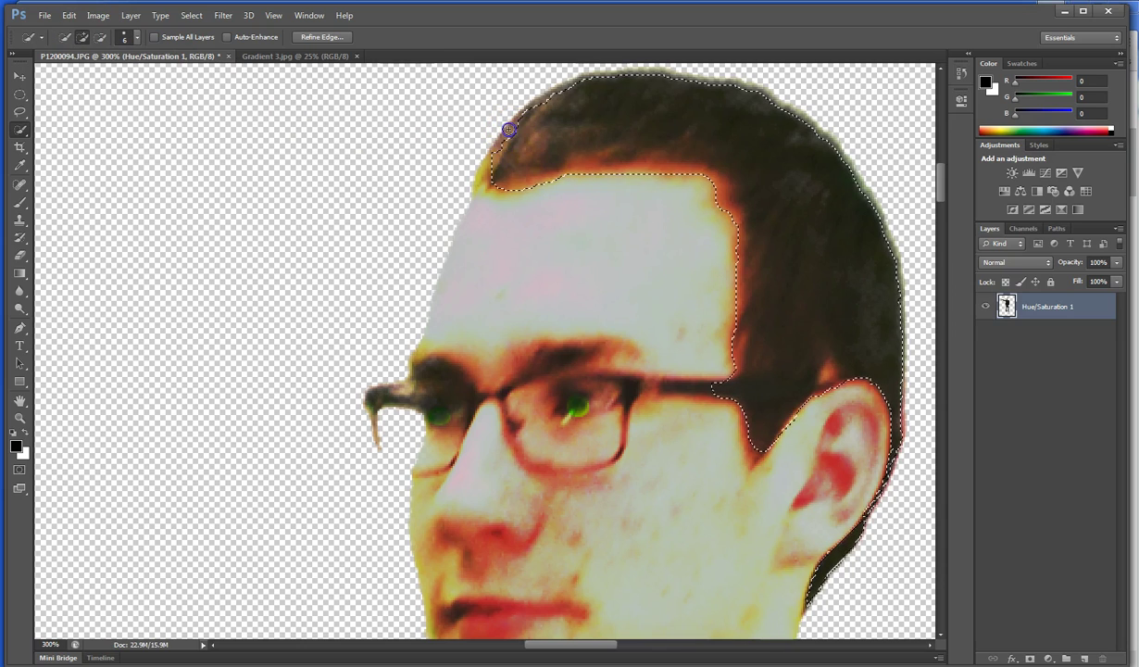
left_click(491, 145)
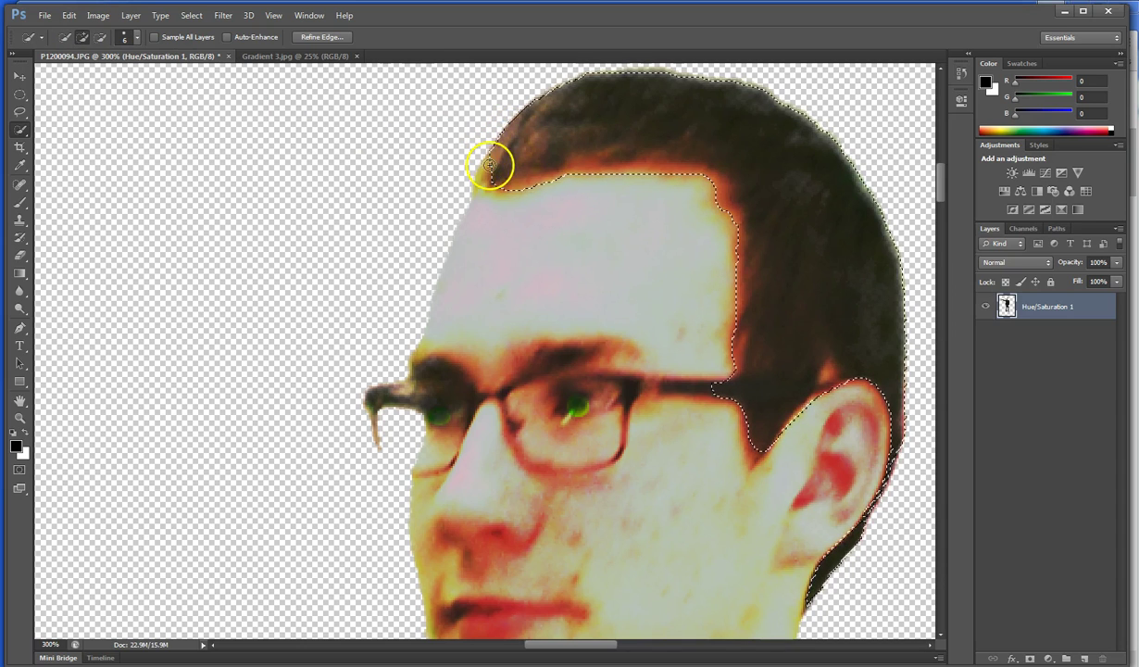
left_click(482, 171)
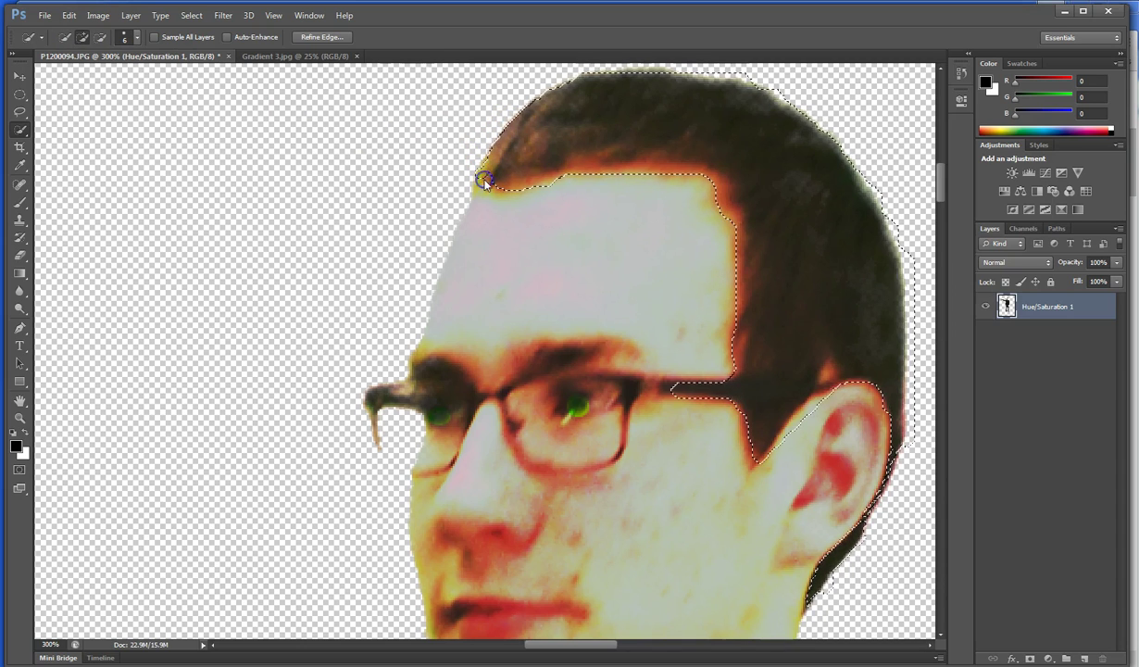
left_click(481, 182)
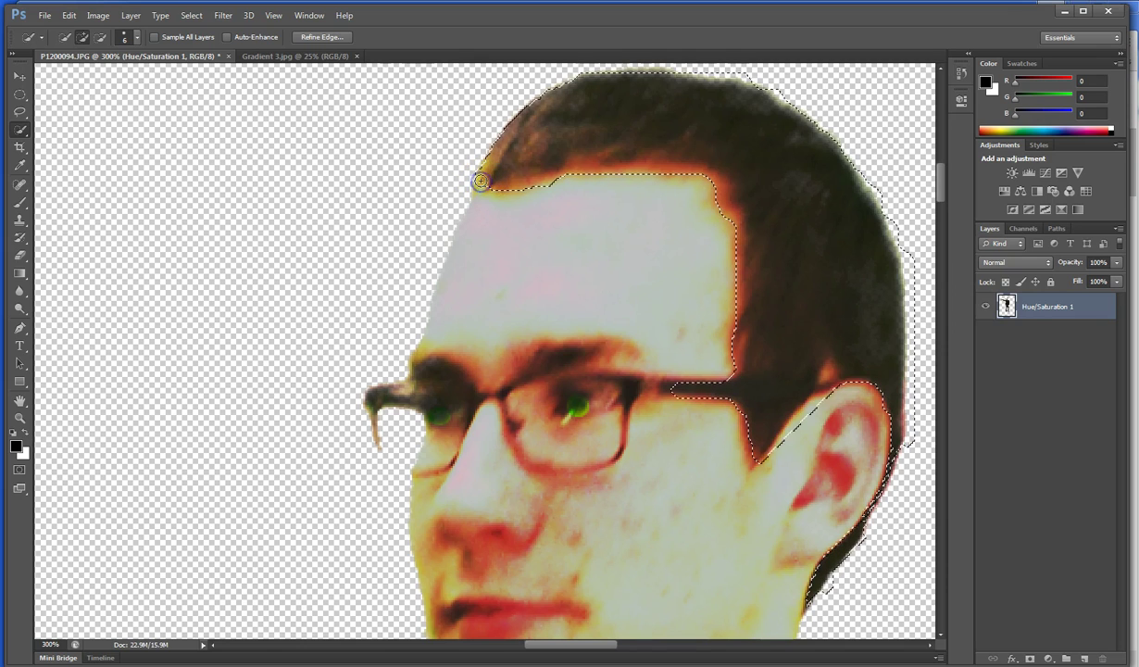
left_click_drag(481, 181, 644, 188)
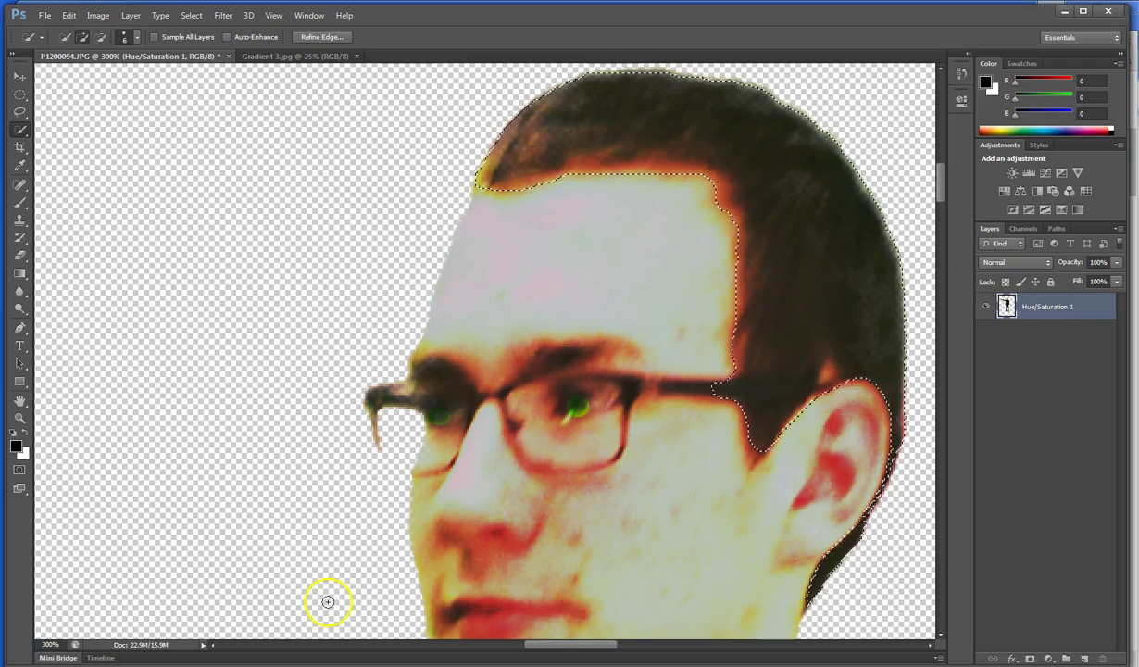
Step: Try a colorized Hue/Saturation adjustment layer on the selected hair with Hue 229, Saturation 38 and Lightness +6
left_click(1049, 659)
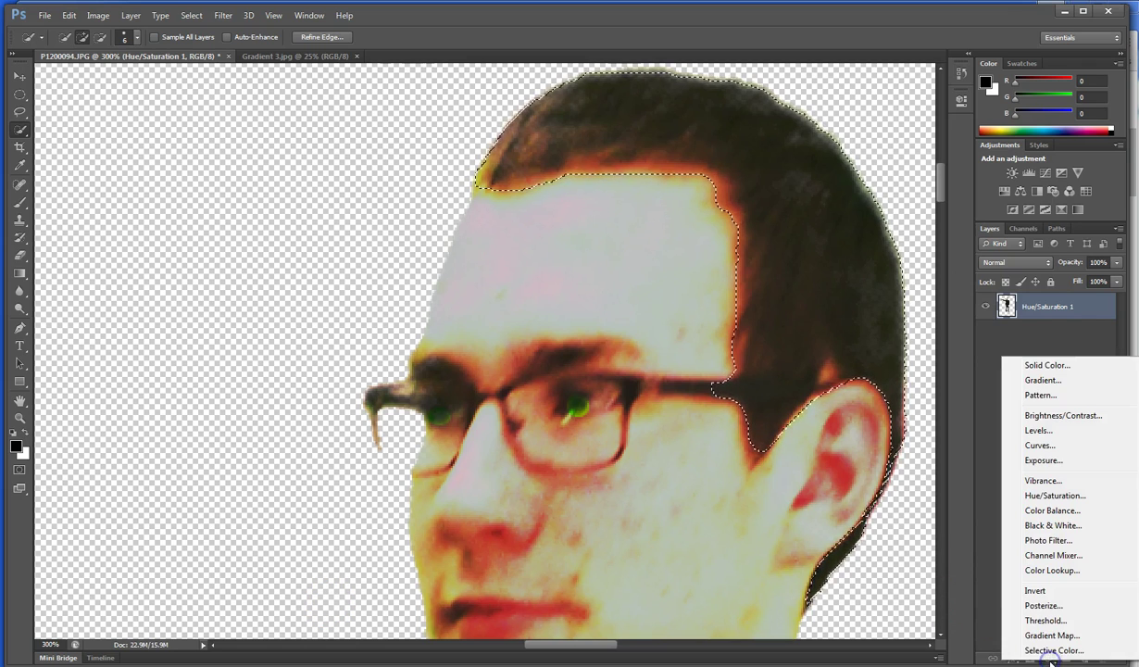
left_click(1049, 497)
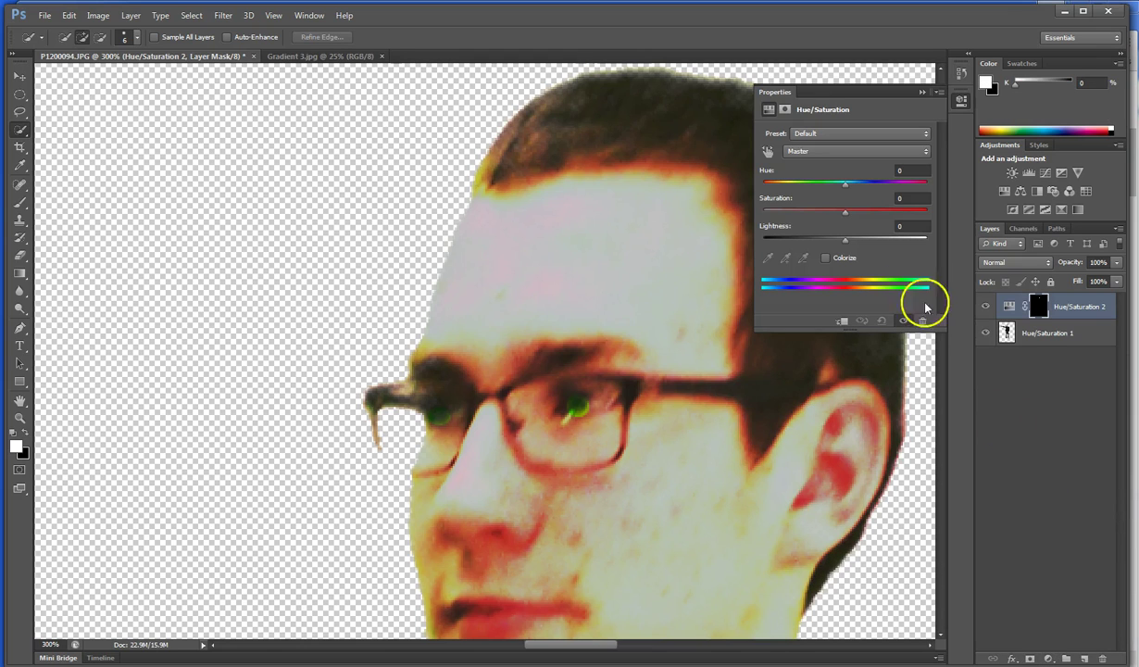
left_click_drag(852, 187, 889, 186)
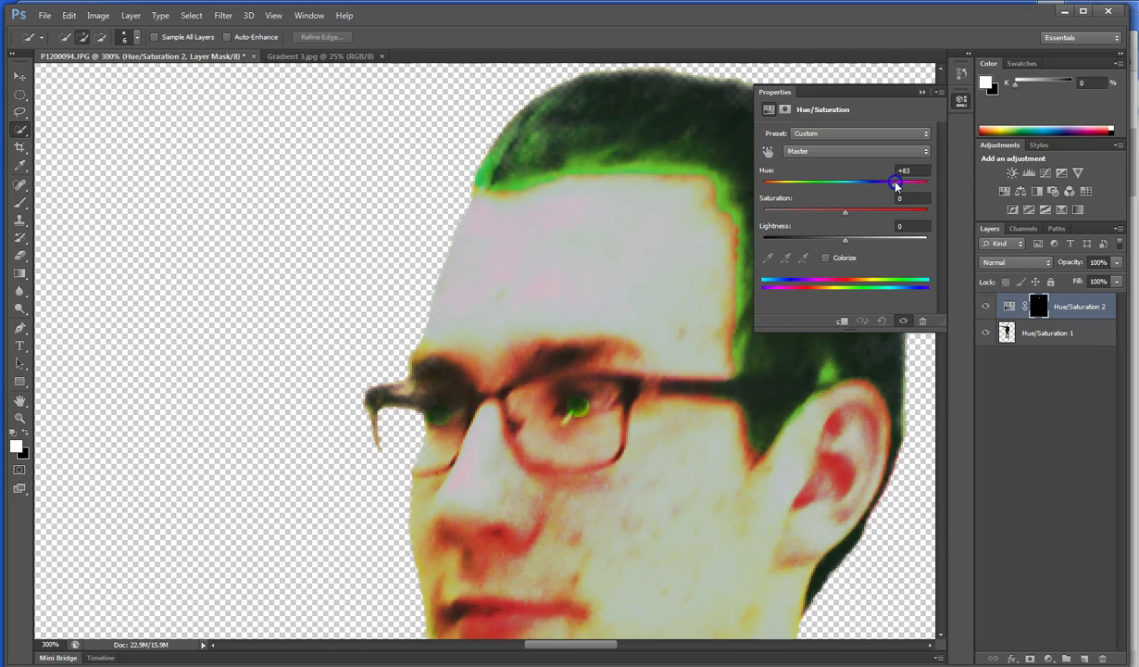
left_click_drag(897, 185, 864, 205)
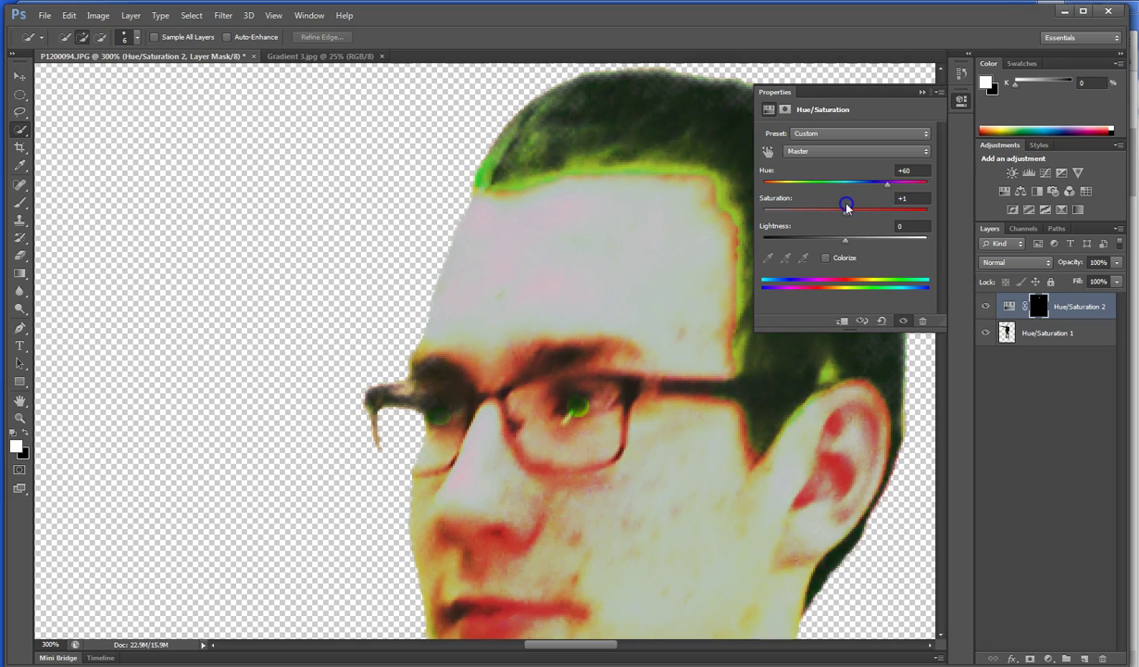
left_click(825, 257)
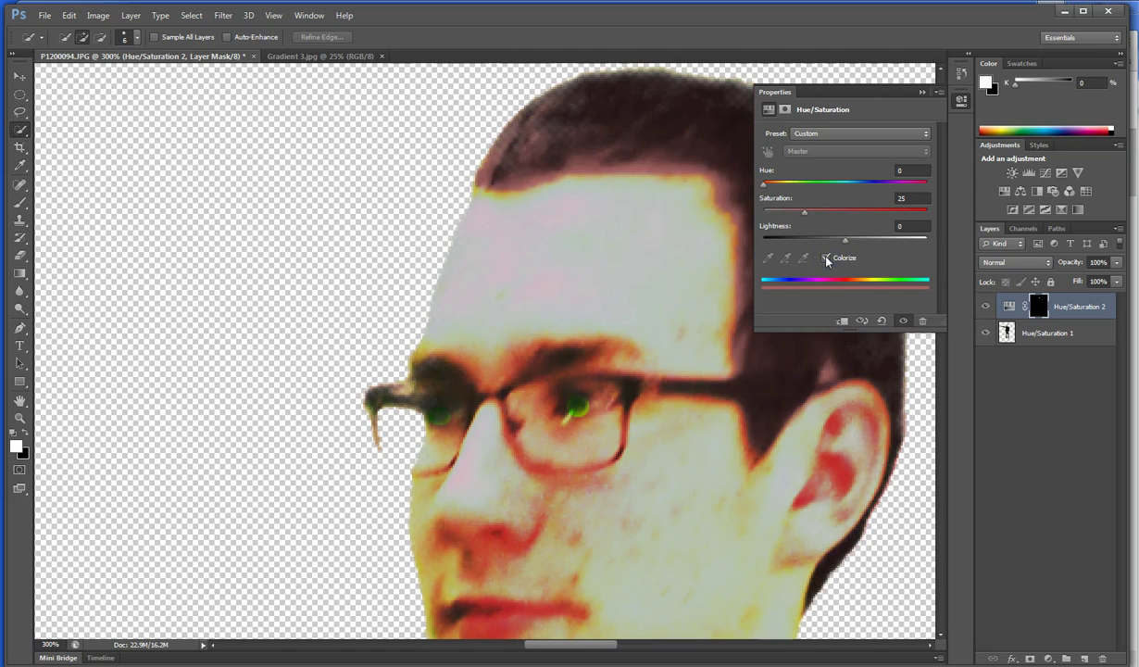
left_click_drag(845, 239, 852, 239)
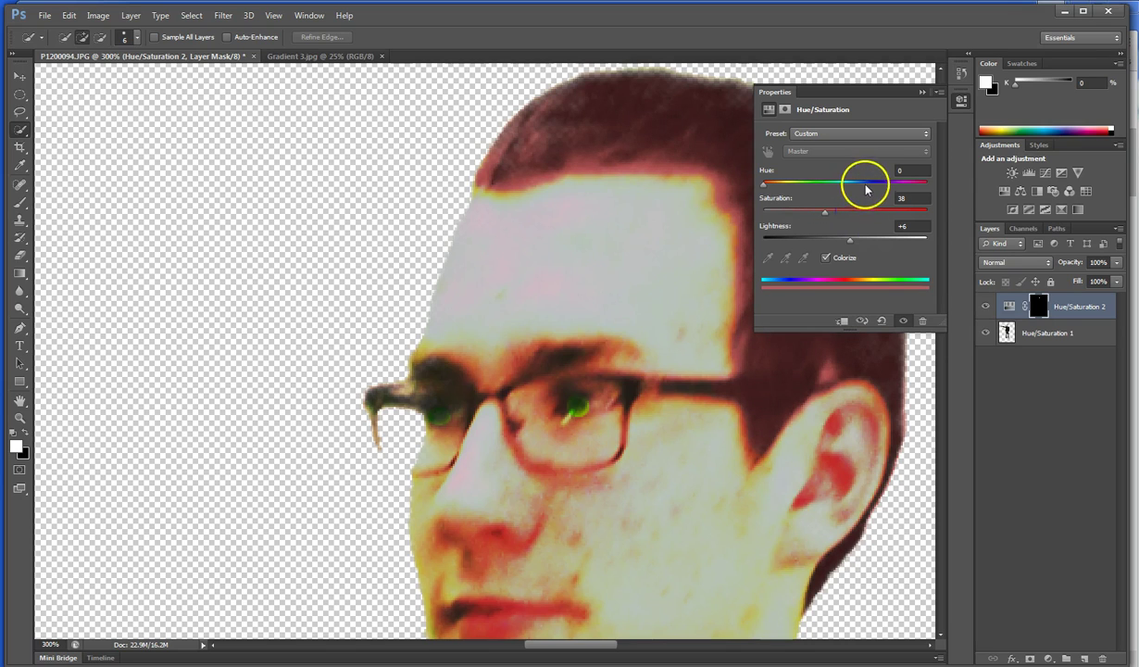
left_click_drag(860, 186, 870, 187)
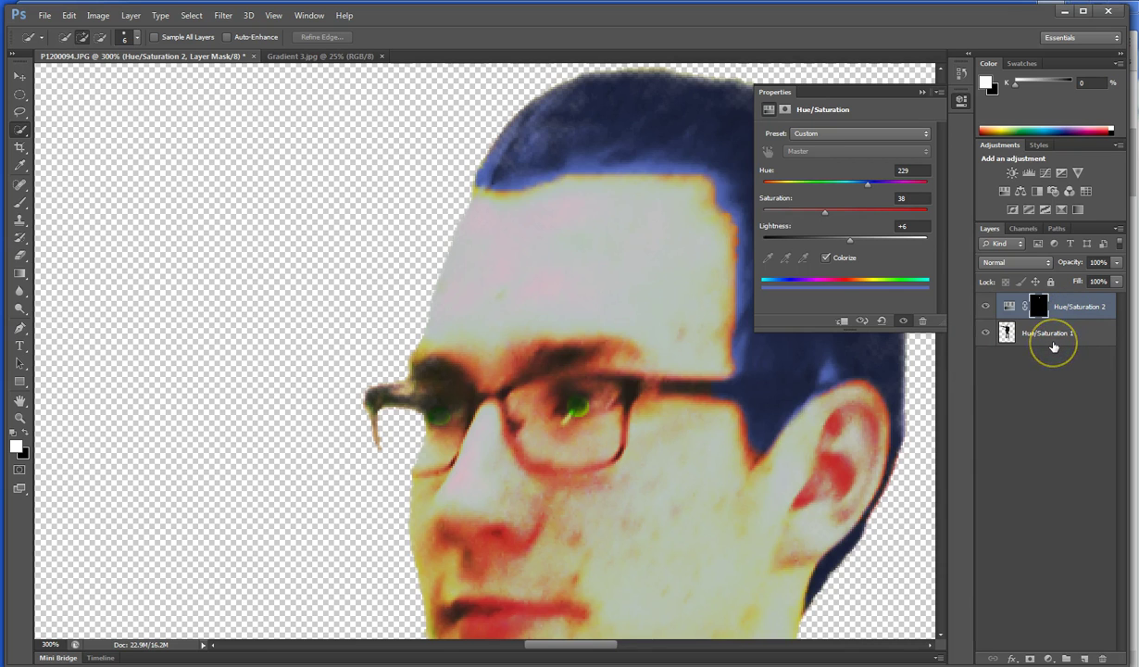
Step: Undo the hair's Hue/Saturation adjustment layer and collapse the adjustment properties
key("ctrl+alt+z")
key("ctrl+alt+z")
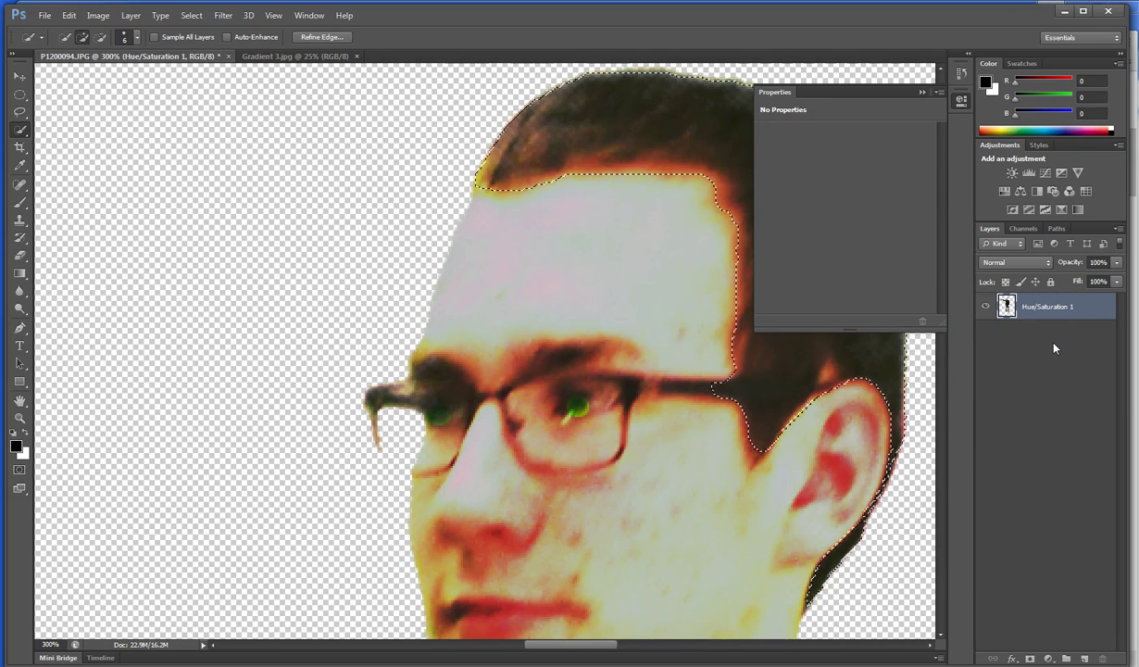
left_click(920, 95)
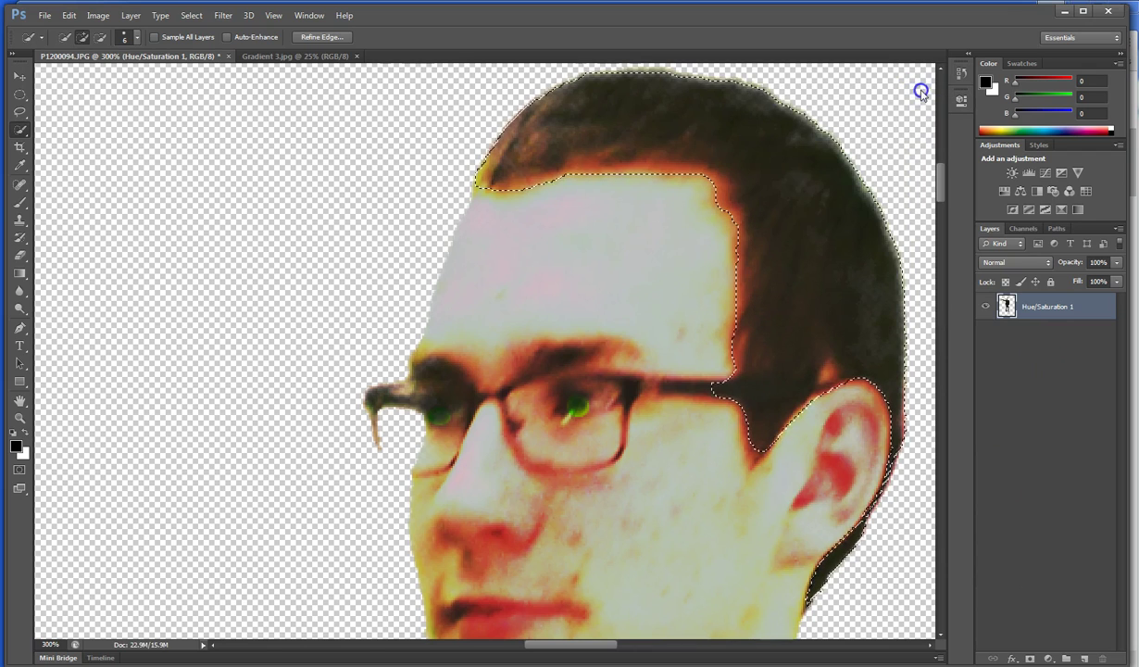
Step: Try a pattern fill layer on the selected hair using the multicoloured striped pattern at 100% scale, and cancel it
left_click(1046, 659)
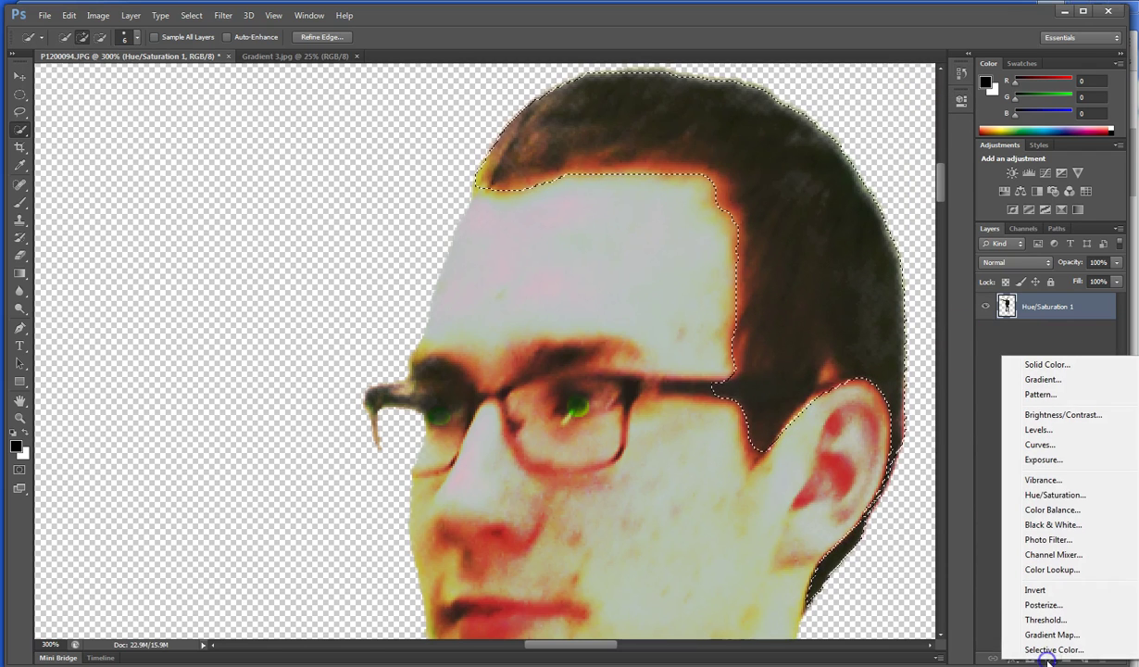
left_click(1062, 398)
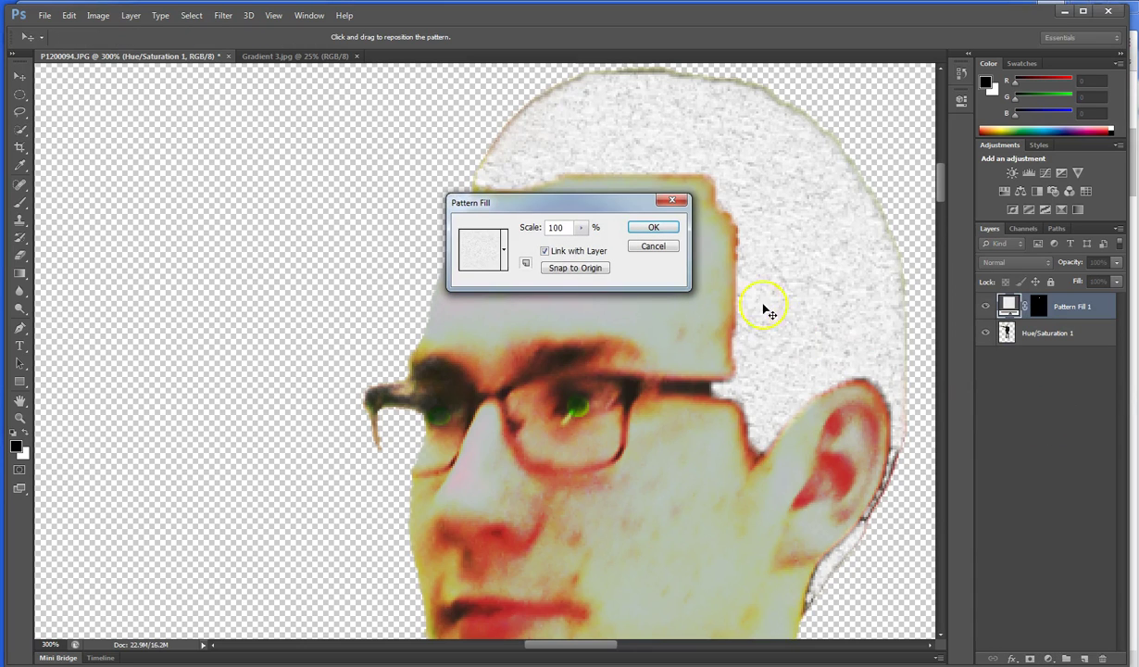
left_click(500, 246)
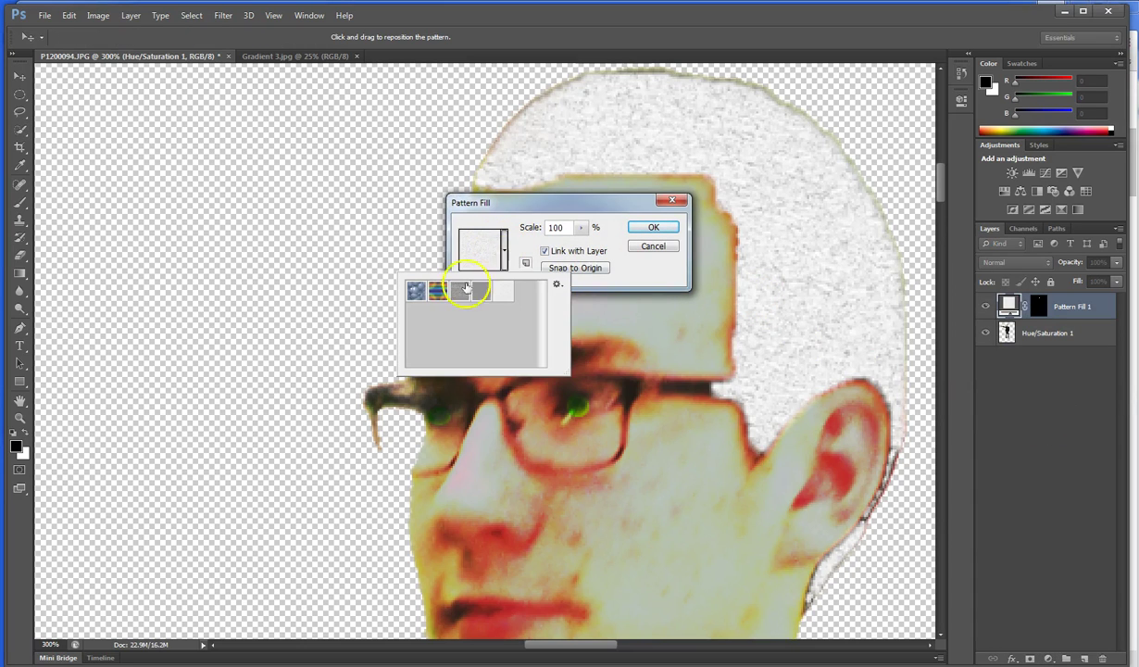
left_click(441, 292)
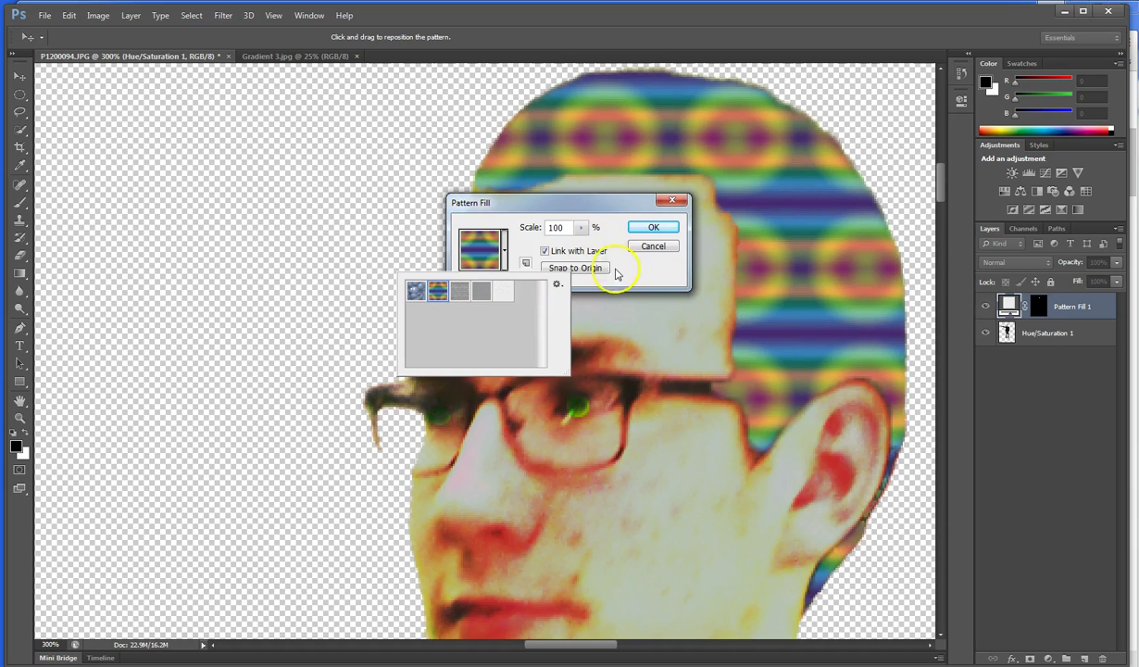
left_click(660, 252)
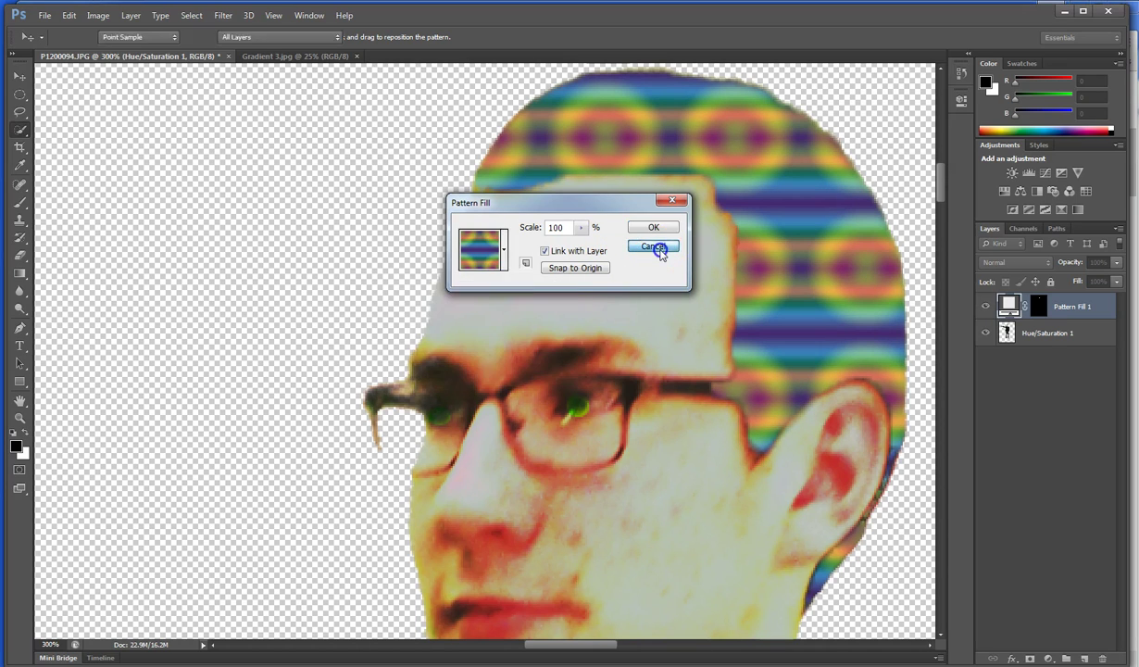
left_click(665, 248)
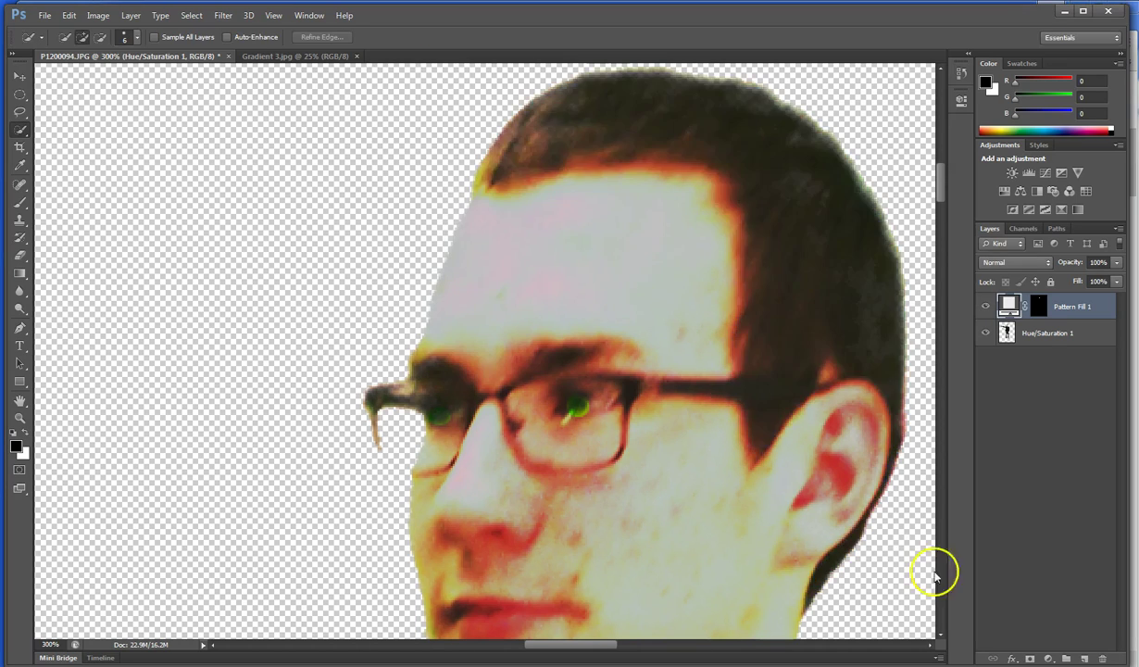
Step: Add a gradient fill layer over the selected hair using the red-to-green preset, linear style, 90° angle and 100% scale
left_click(1048, 659)
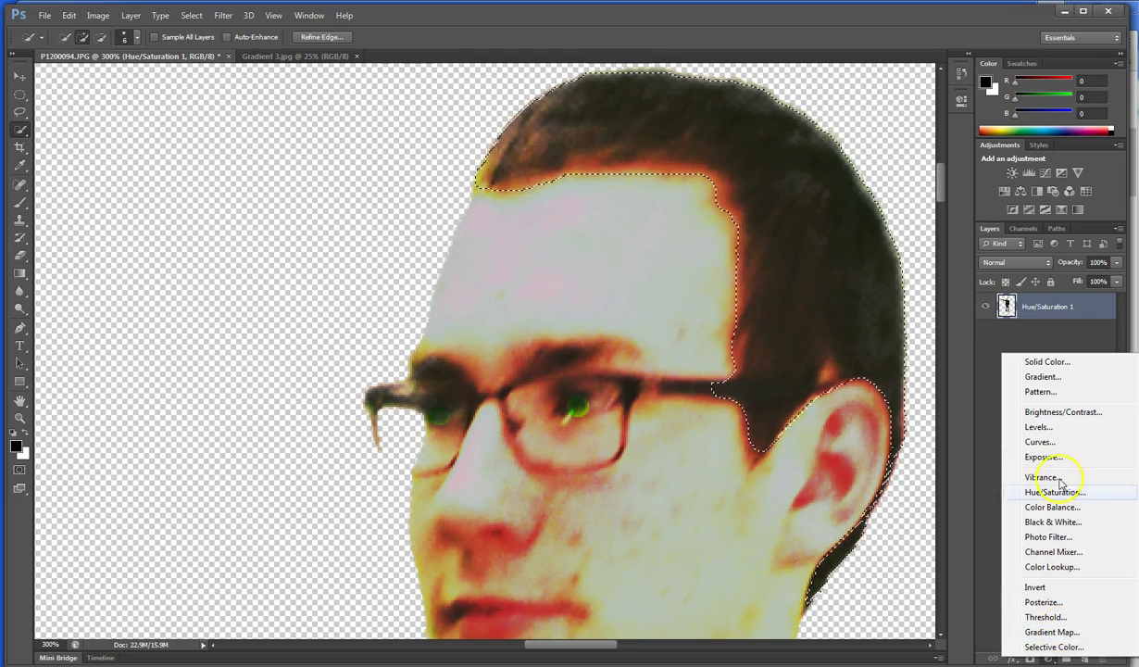
left_click(1055, 376)
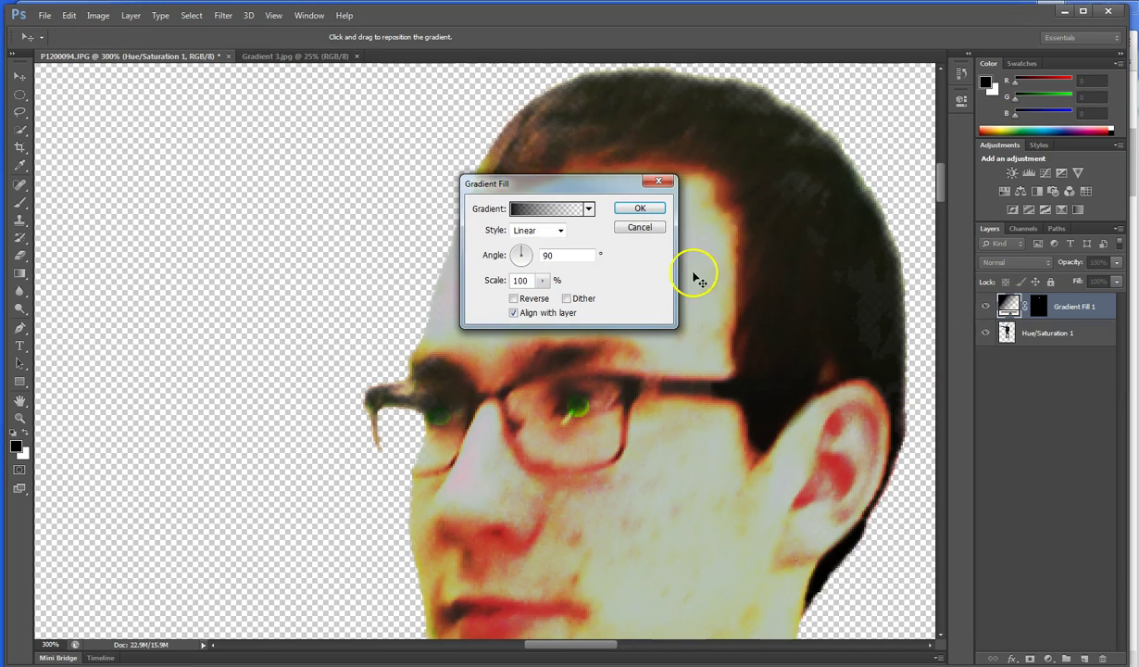
left_click(588, 209)
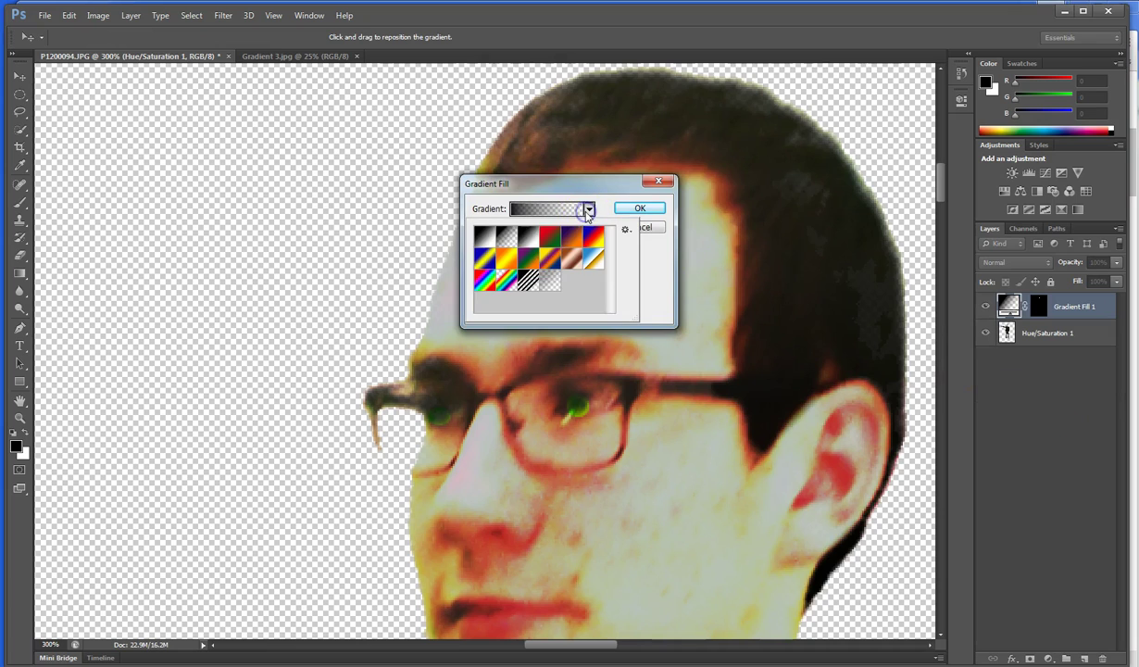
left_click(550, 237)
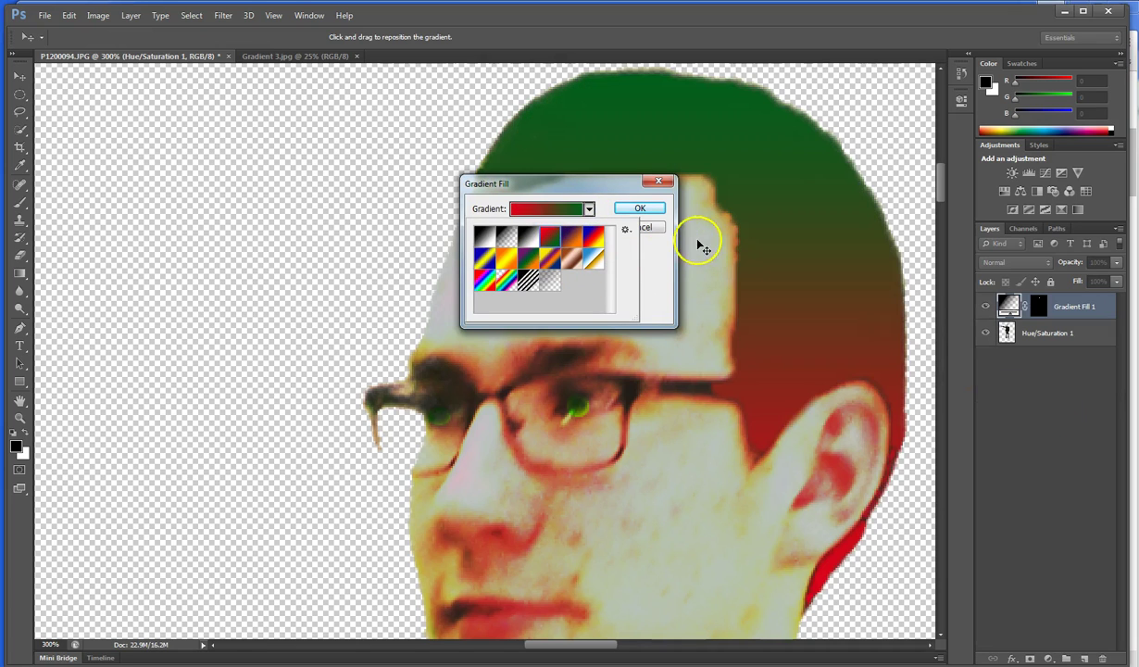
left_click(649, 211)
left_click(649, 209)
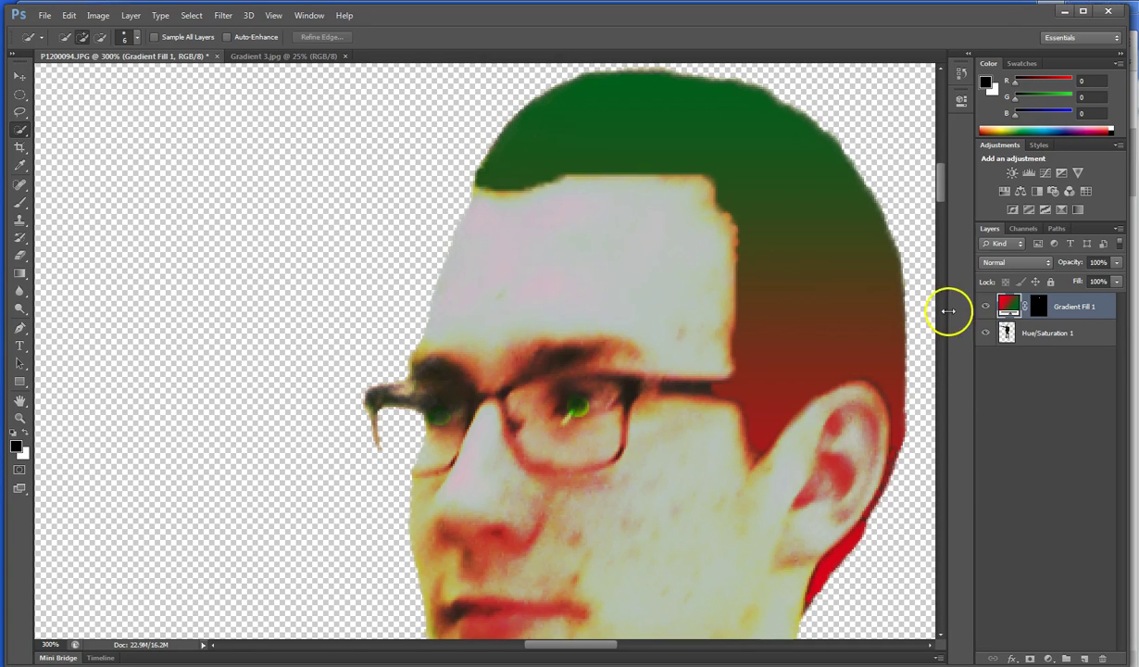
Step: Try the Overlay blend mode on the hair's gradient fill layer
left_click(1047, 263)
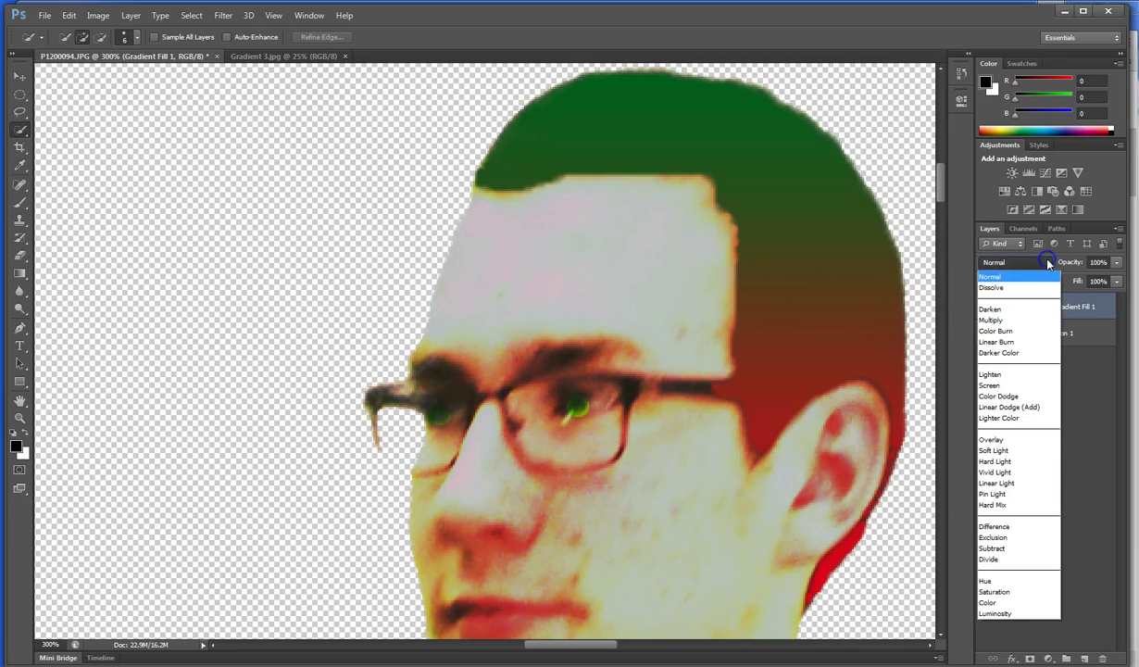
left_click(1016, 442)
left_click(1018, 305)
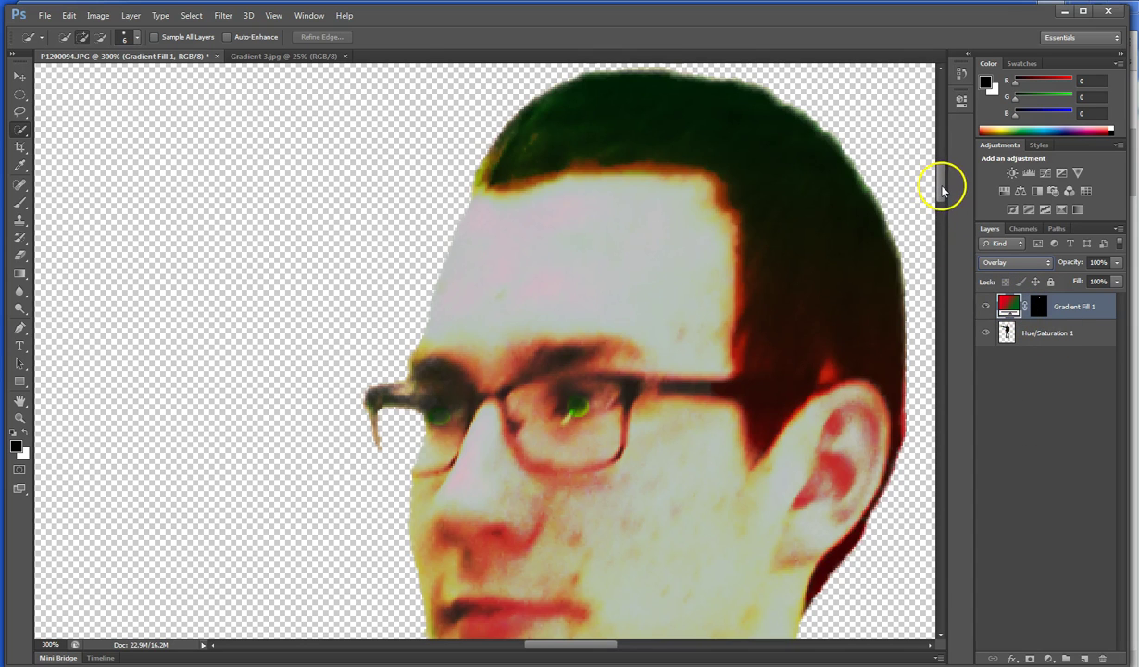
Step: Switch the hair's gradient fill layer to the Soft Light blend mode and check the whole figure at 50%
left_click_drag(940, 184, 942, 197)
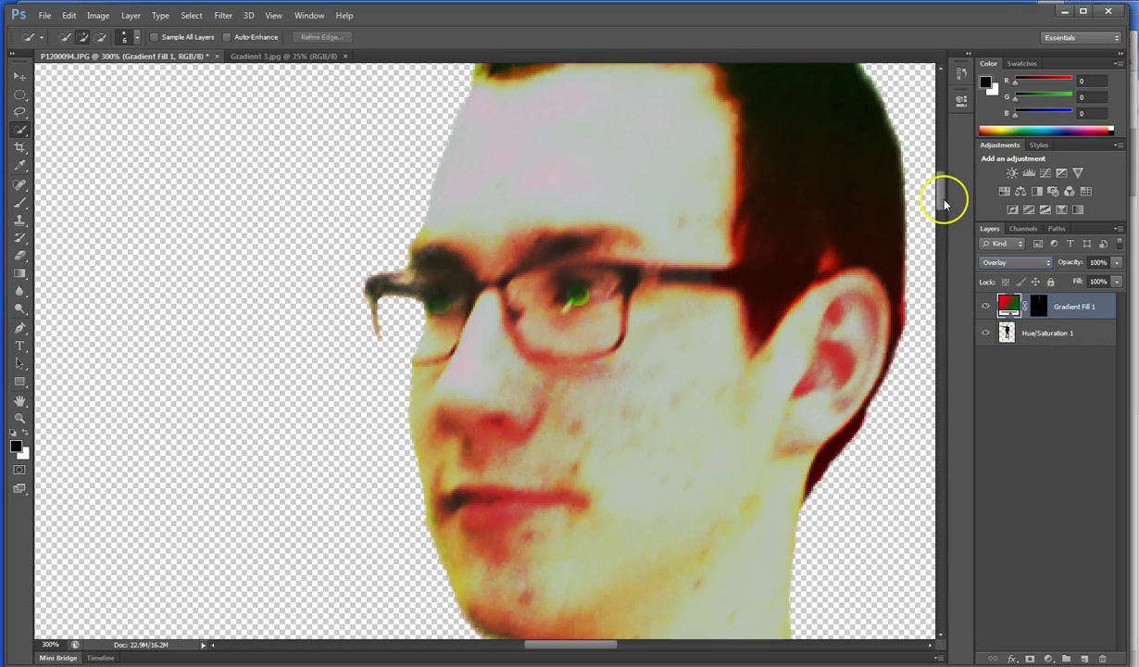
left_click_drag(943, 202, 945, 244)
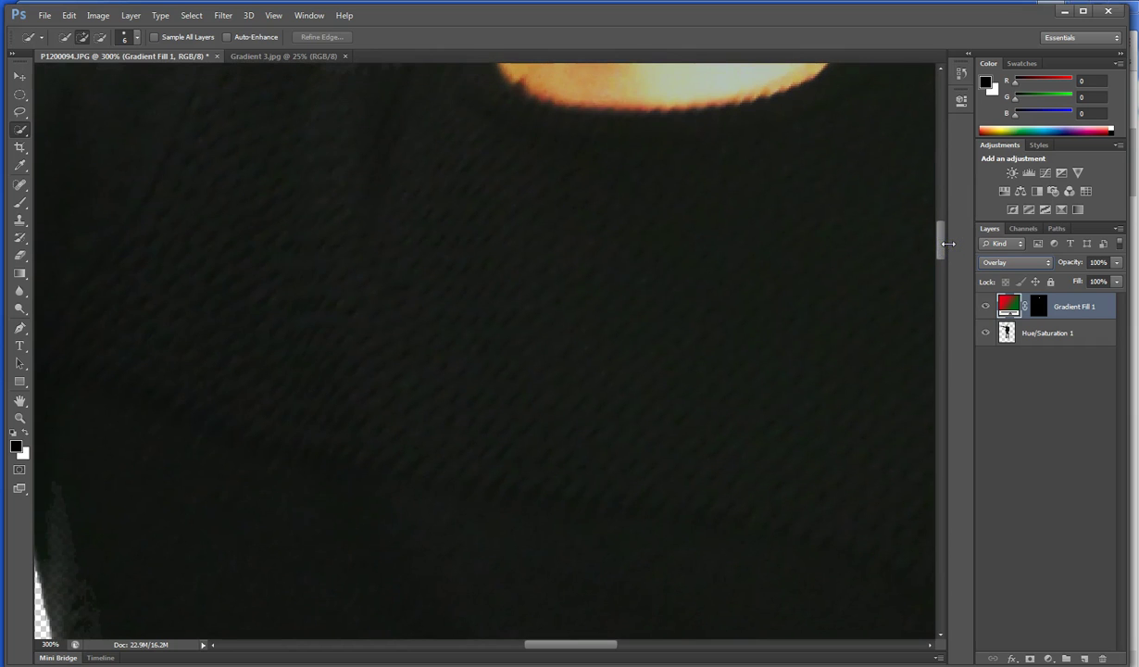
key("ctrl+minus")
key("ctrl+minus")
key("ctrl+minus")
key("ctrl+minus")
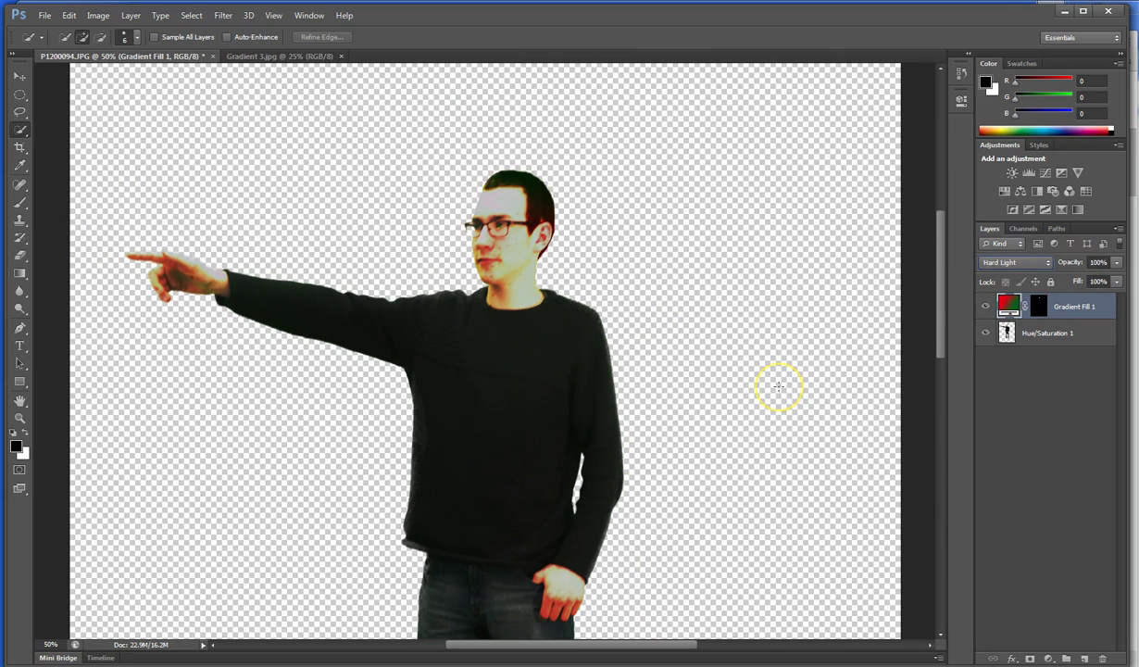
key("Up")
key("Up")
left_click_drag(941, 300, 944, 345)
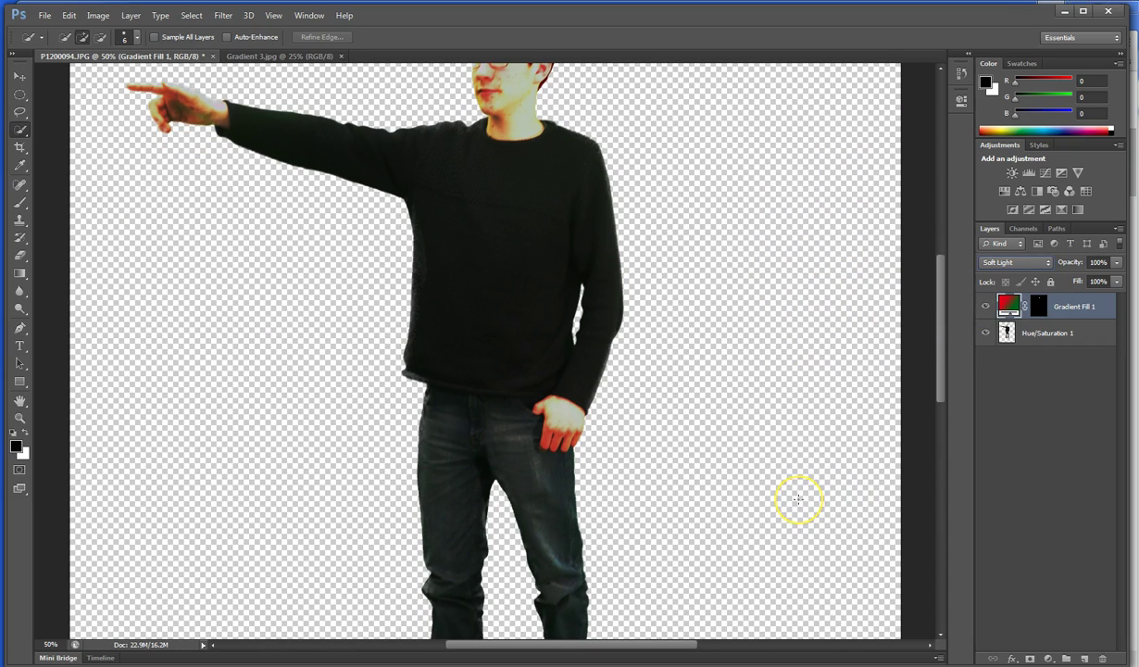